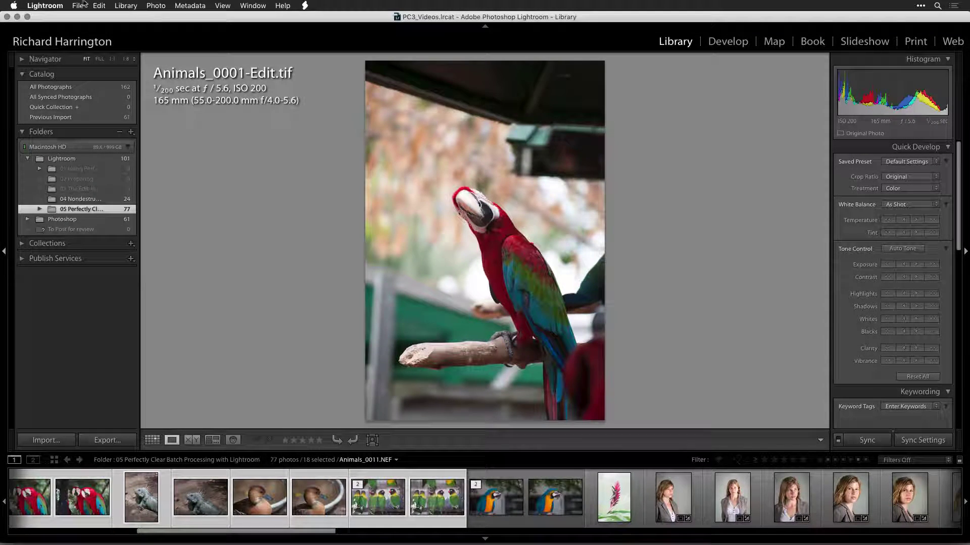
From Grid view, open Export for the 18 photos and pick the PCC iAuto Details (JPEG) preset.
{"action": "key", "text": "g"}
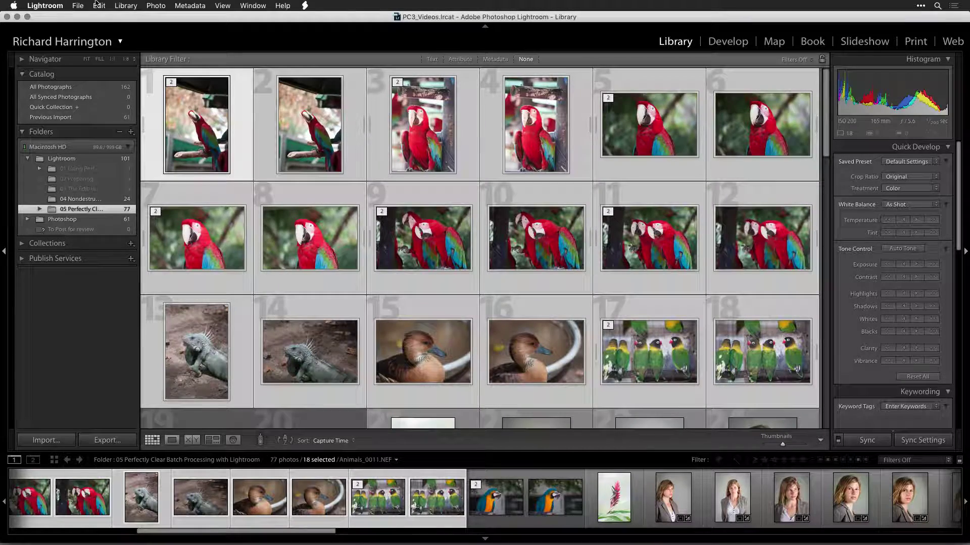
{"action": "left_click", "coordinate": [78, 6]}
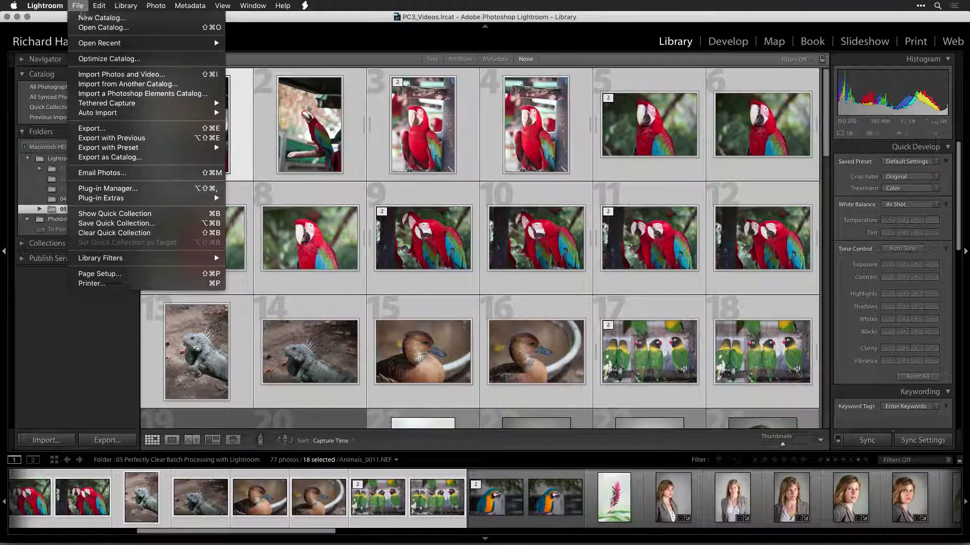
{"action": "left_click", "coordinate": [101, 127]}
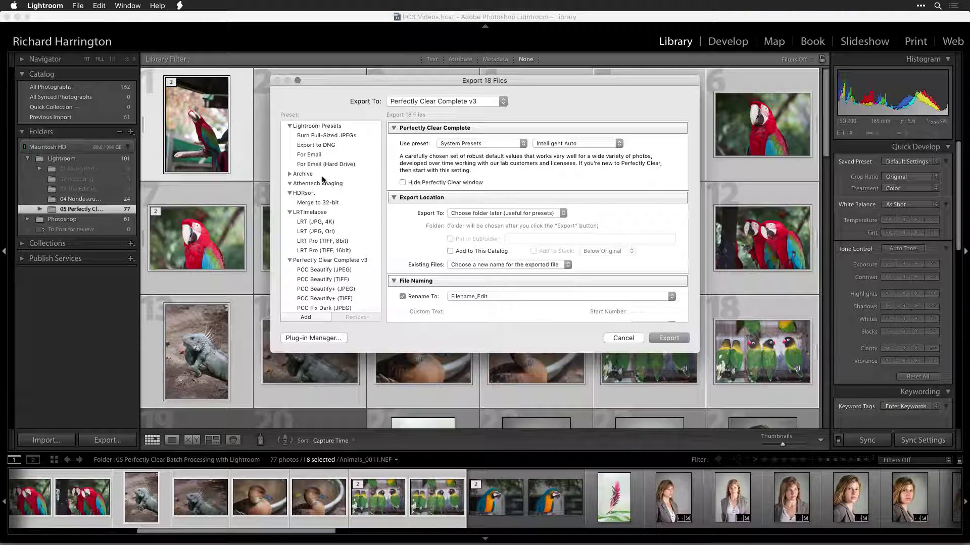
{"action": "scroll", "coordinate": [324, 180], "scroll_direction": "down", "scroll_amount": 5}
{"action": "left_click", "coordinate": [329, 247]}
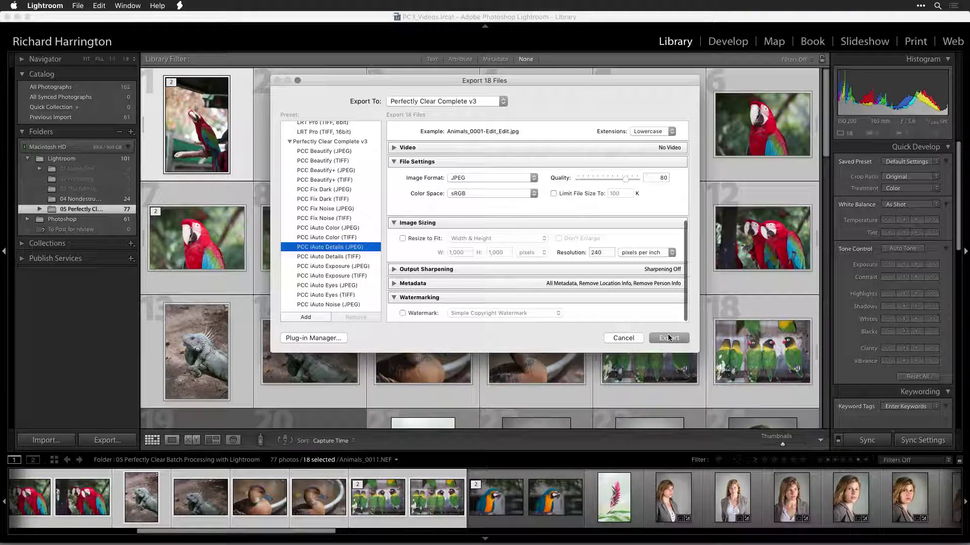
Export into a new folder named 'To Review' in Documents.
{"action": "left_click", "coordinate": [669, 338]}
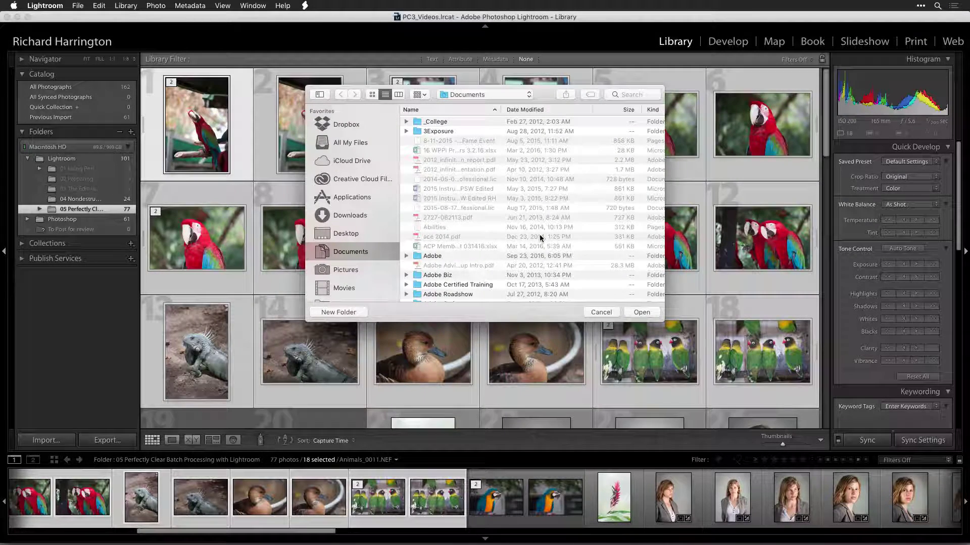
{"action": "left_click", "coordinate": [347, 312]}
{"action": "type", "text": "T"}
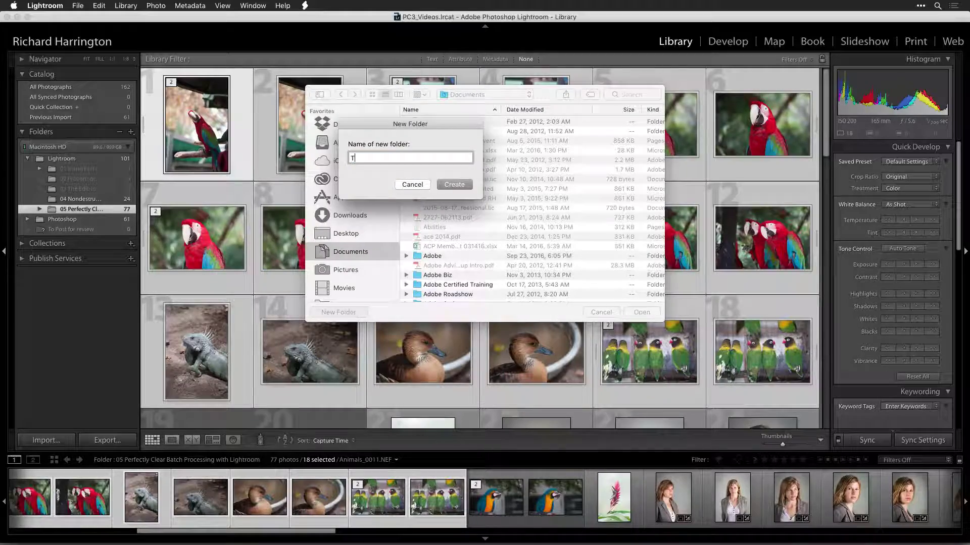
{"action": "type", "text": "o Review"}
{"action": "key", "text": "Return"}
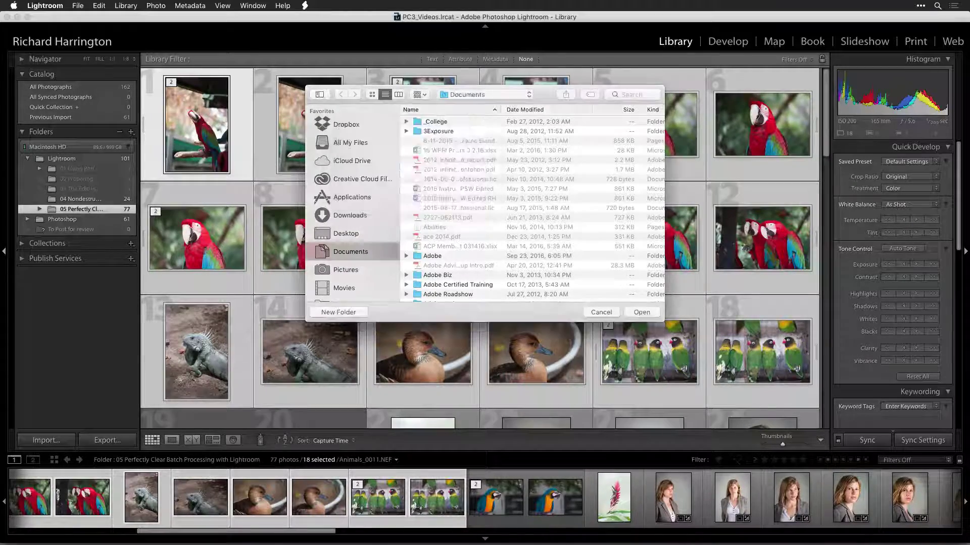
{"action": "key", "text": "Return"}
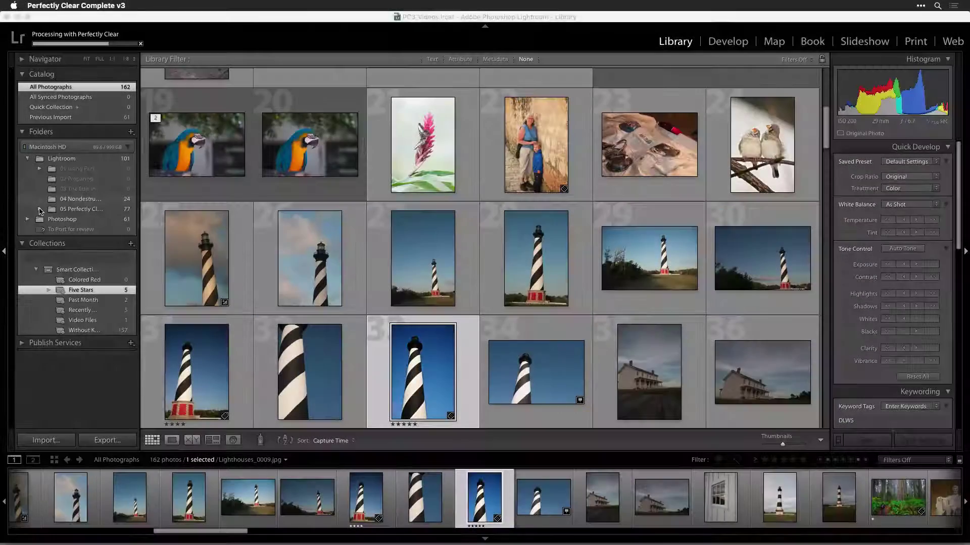
Show the 27 portraits in the Batch 01 folder and select them all.
{"action": "left_click", "coordinate": [41, 211]}
{"action": "left_click", "coordinate": [71, 222]}
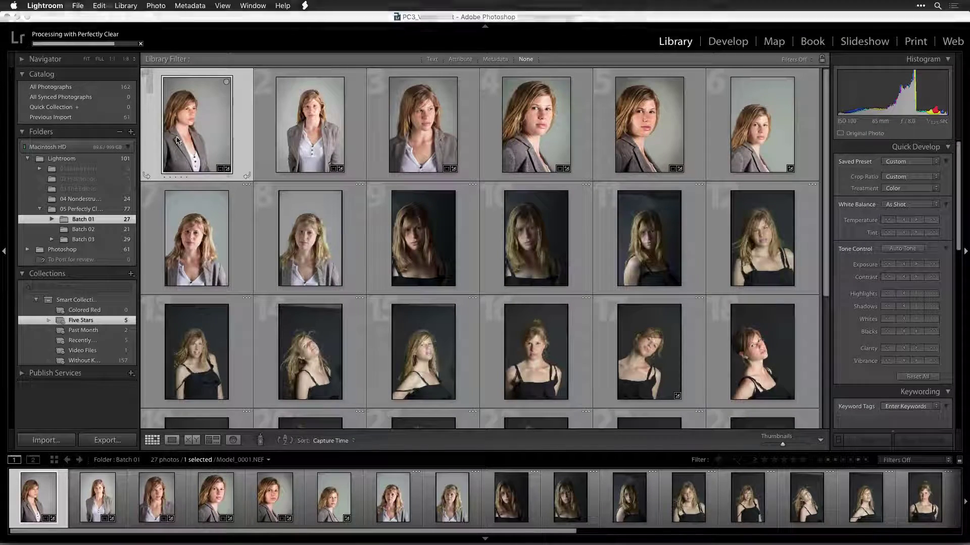
{"action": "scroll", "coordinate": [264, 159], "scroll_direction": "down", "scroll_amount": 5}
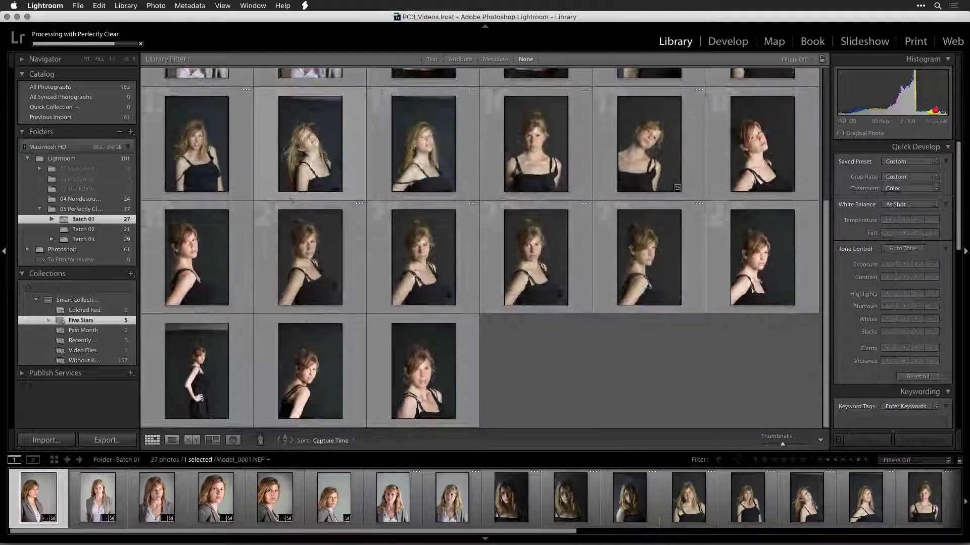
{"action": "key", "text": "super+a"}
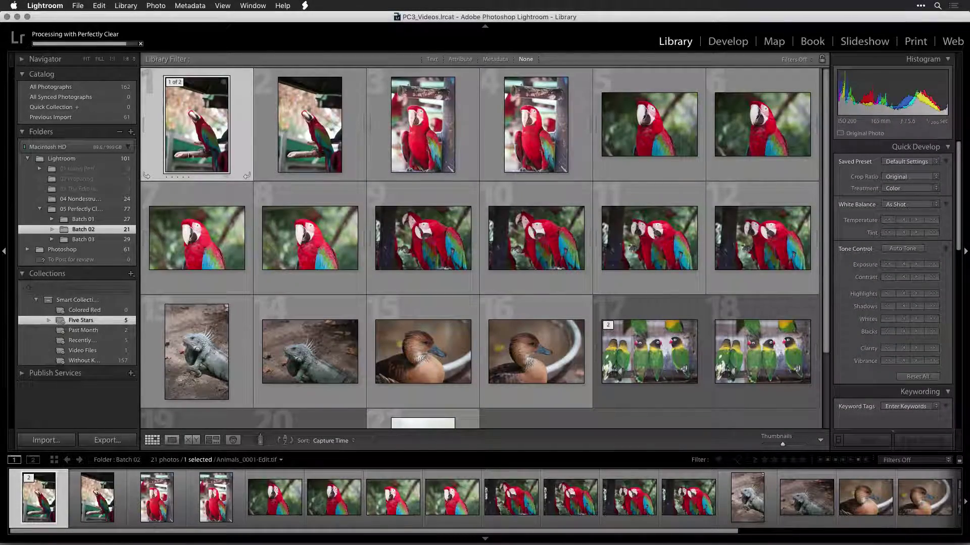
Add photos 9, 14, 17 and 5 to the selection, then show the Five Stars smart collection.
{"action": "left_click", "coordinate": [405, 222], "text": "super"}
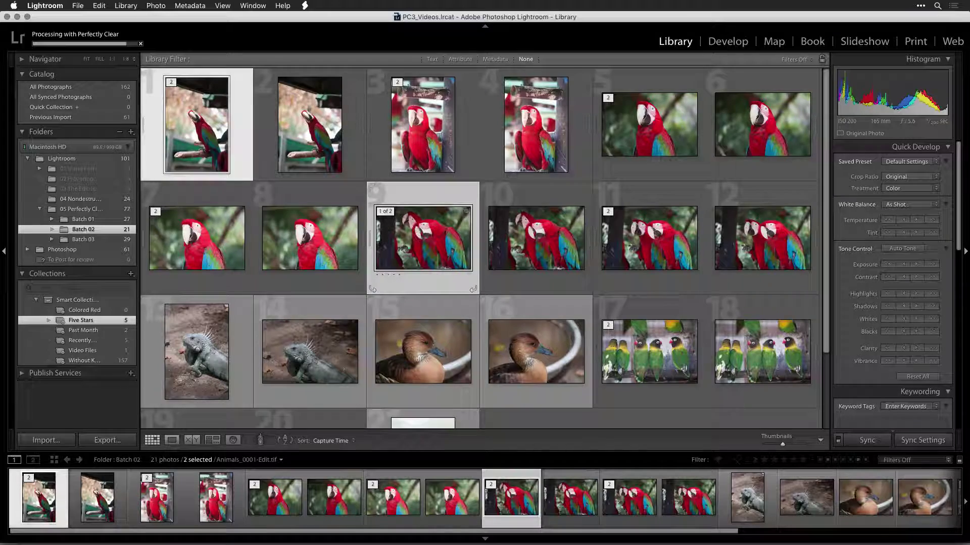
{"action": "left_click", "coordinate": [308, 351], "text": "super"}
{"action": "left_click", "coordinate": [619, 343], "text": "super"}
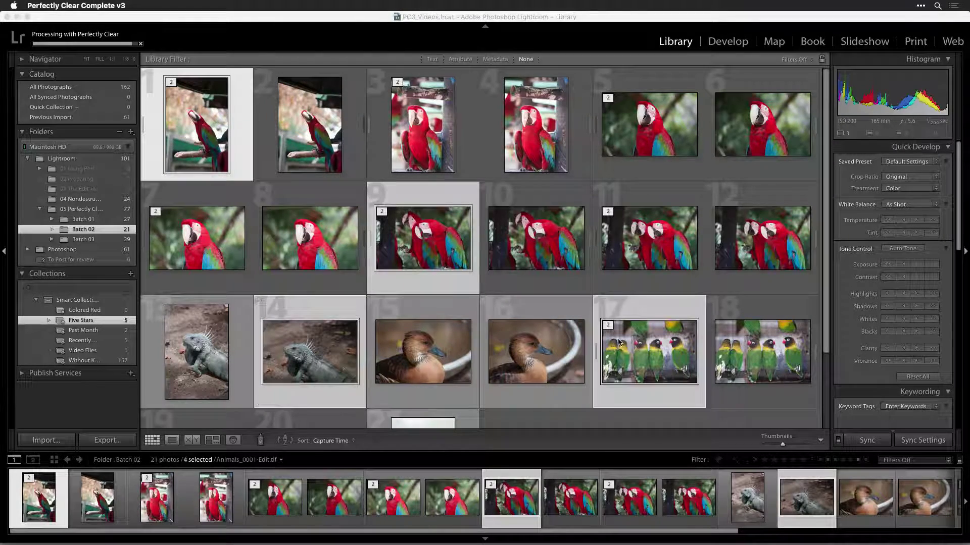
{"action": "left_click", "coordinate": [630, 151], "text": "super"}
{"action": "scroll", "coordinate": [630, 151], "scroll_direction": "down", "scroll_amount": 3}
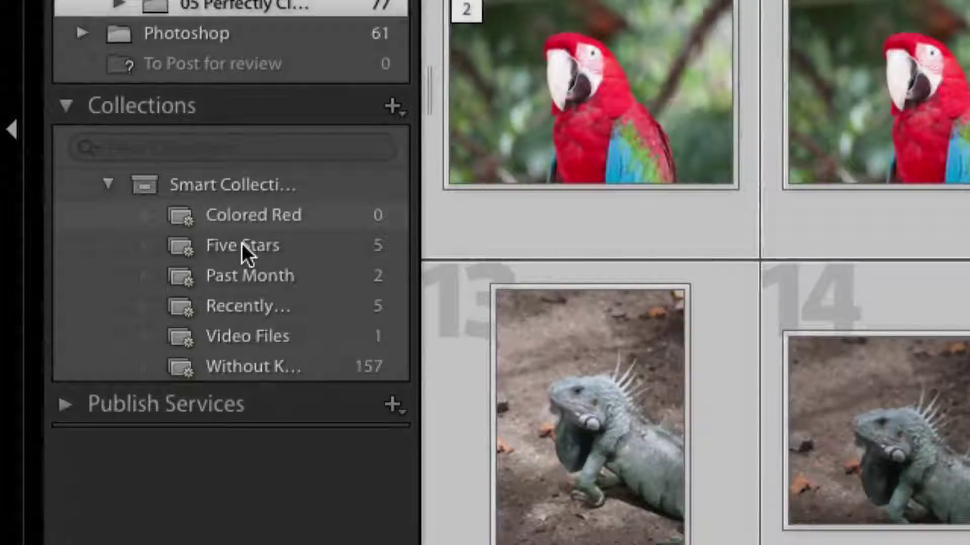
{"action": "left_click", "coordinate": [241, 245]}
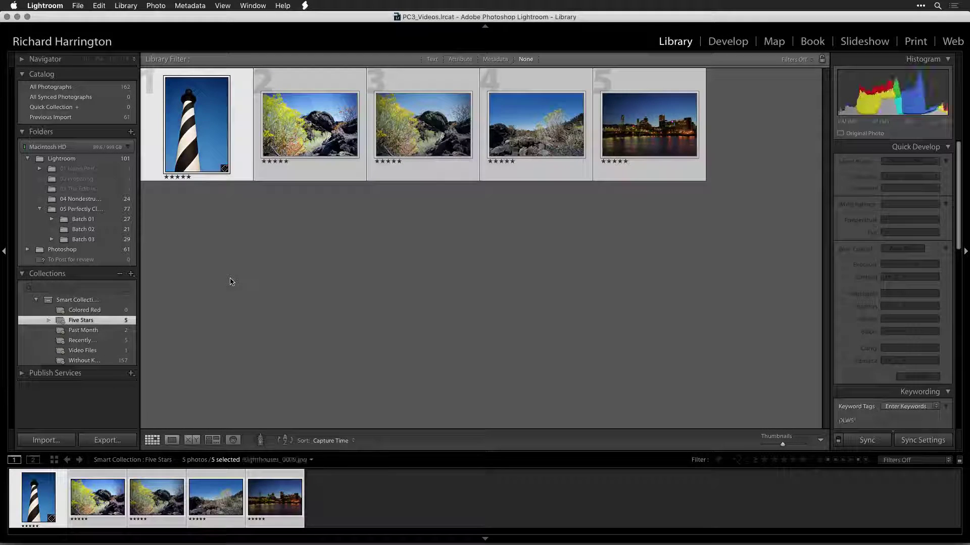
Open Export for the five photos with Export To set to Perfectly Clear Complete v3.
{"action": "left_click", "coordinate": [78, 5]}
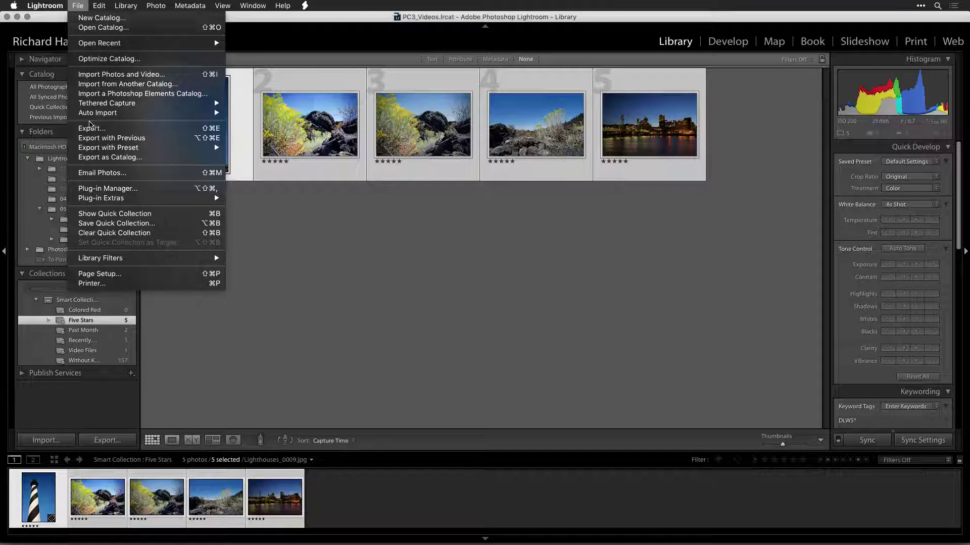
{"action": "left_click", "coordinate": [90, 130]}
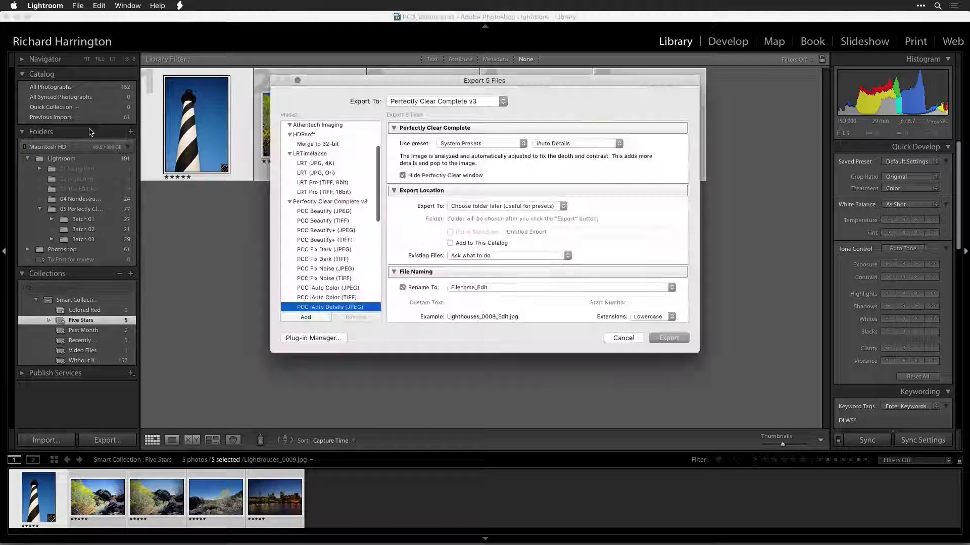
{"action": "left_click", "coordinate": [444, 97]}
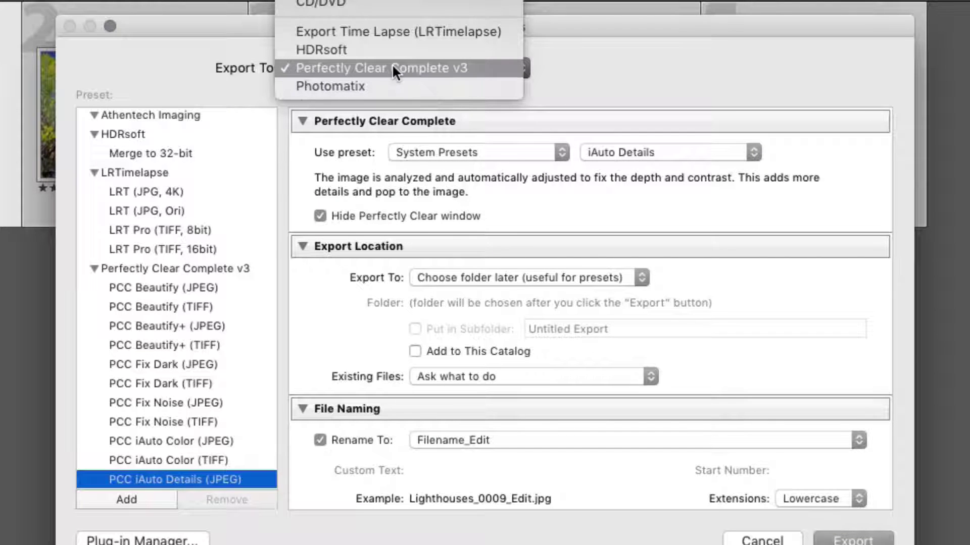
{"action": "left_click", "coordinate": [392, 65]}
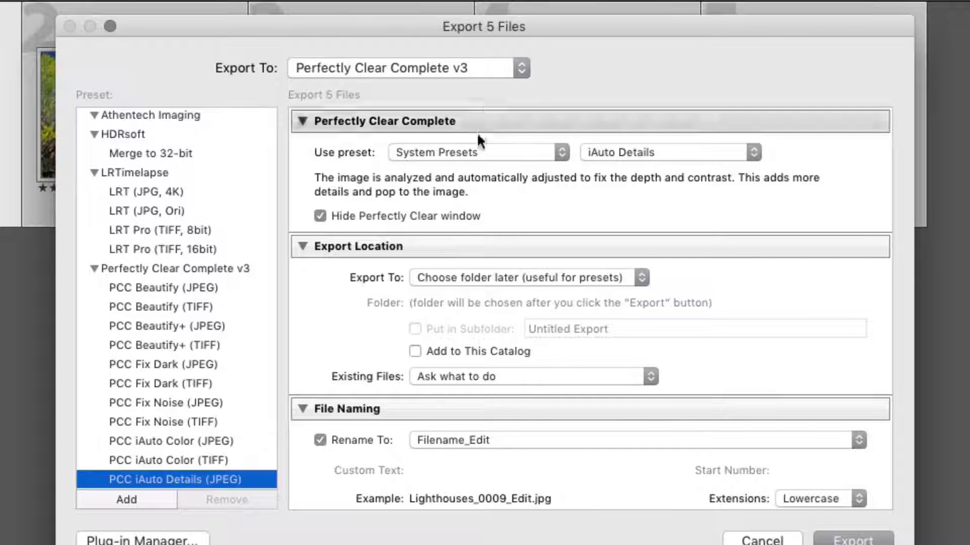
Keep the System Presets group and choose the Dehaze Perfectly Clear preset.
{"action": "left_click", "coordinate": [476, 150]}
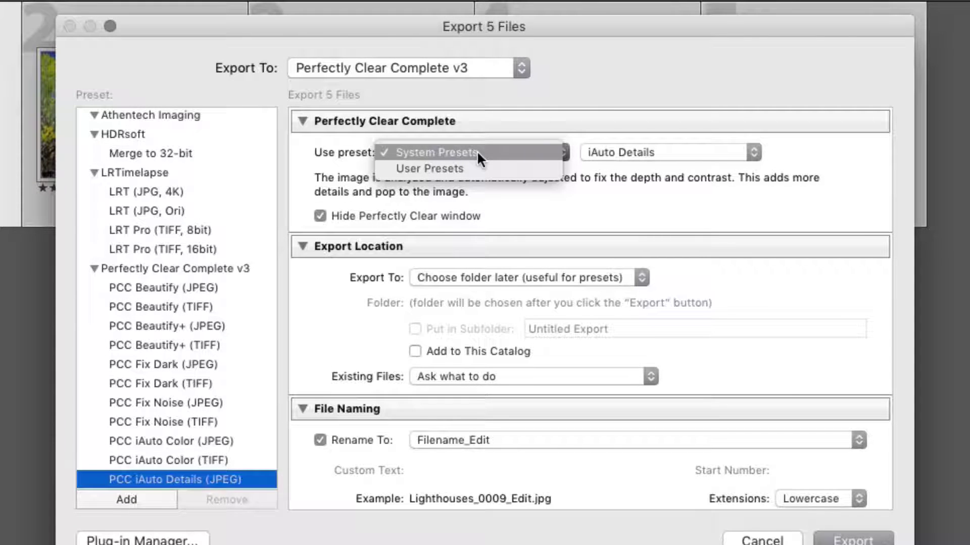
{"action": "left_click", "coordinate": [477, 150]}
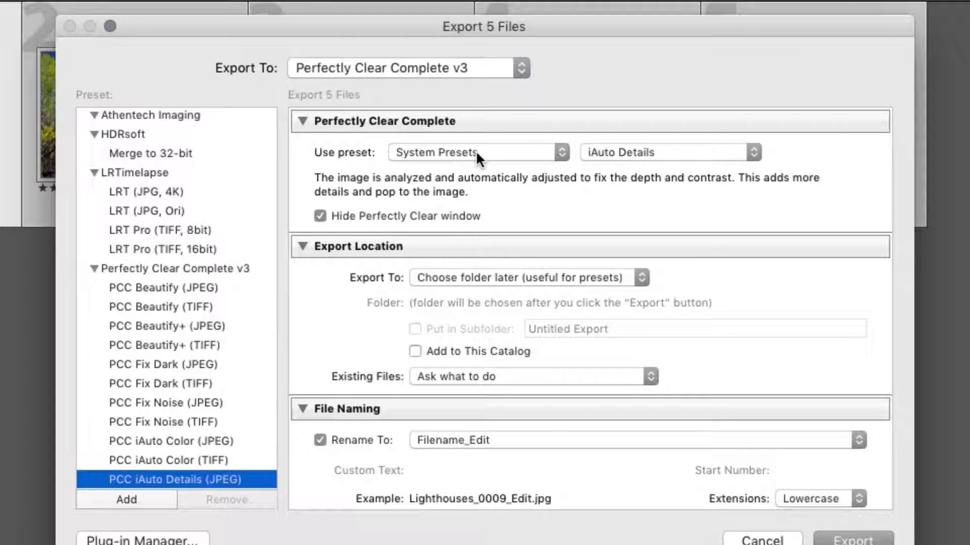
{"action": "left_click", "coordinate": [614, 152]}
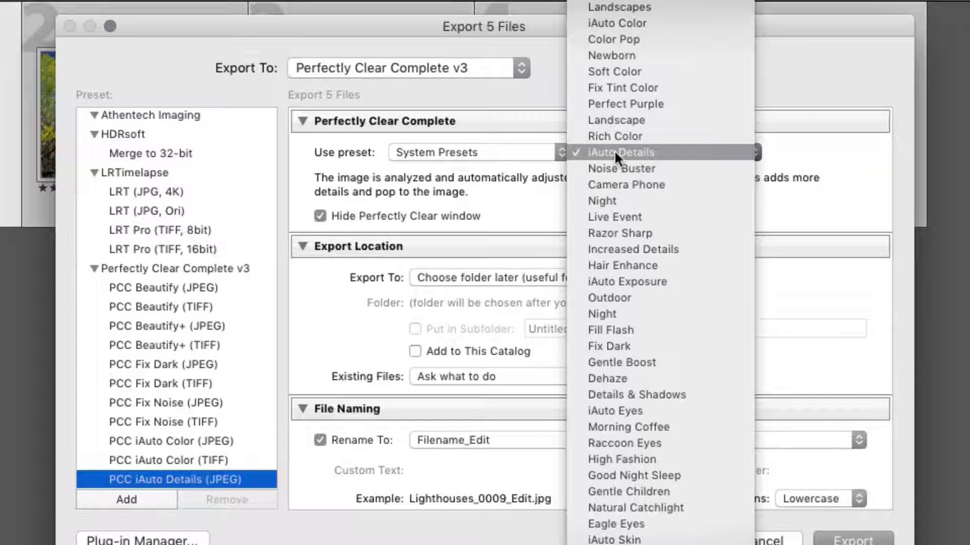
{"action": "left_click", "coordinate": [610, 375]}
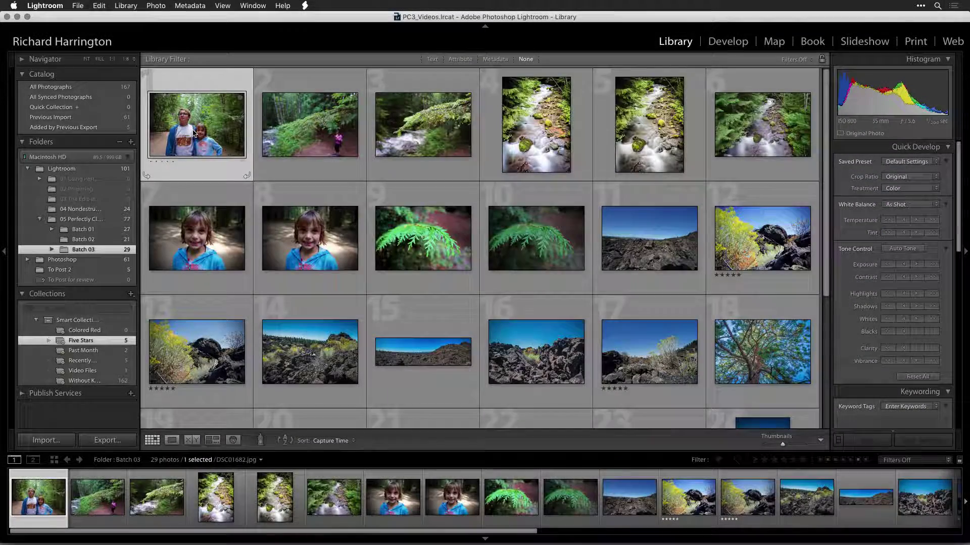
Select all 29 Batch 03 photos and export them with the PCC Dehaze preset to To Post 2.
{"action": "key", "text": "super+a"}
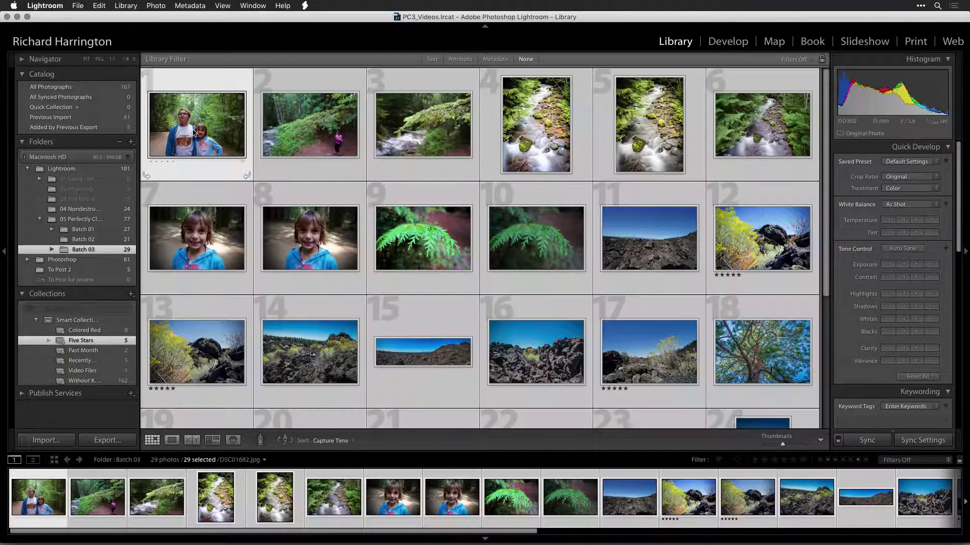
{"action": "left_click", "coordinate": [80, 5]}
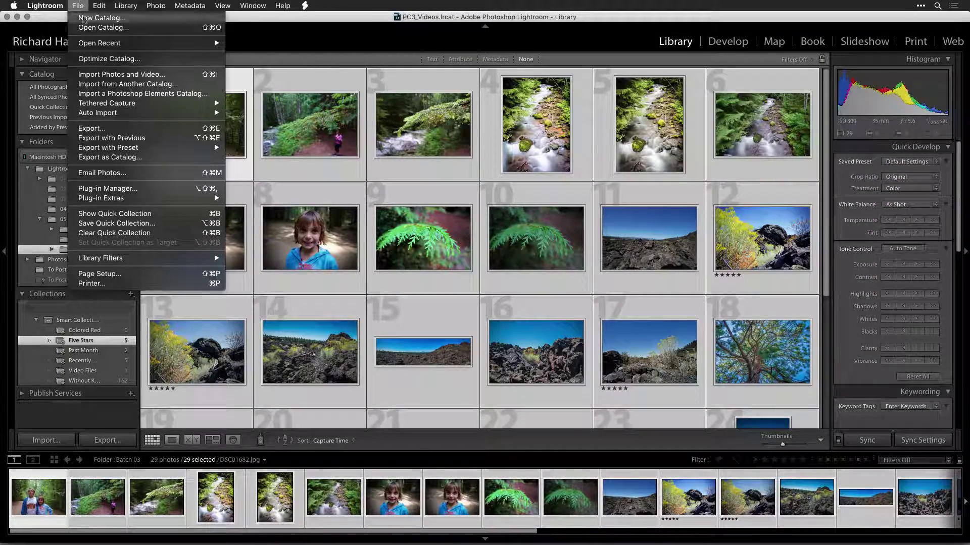
{"action": "mouse_move", "coordinate": [114, 148]}
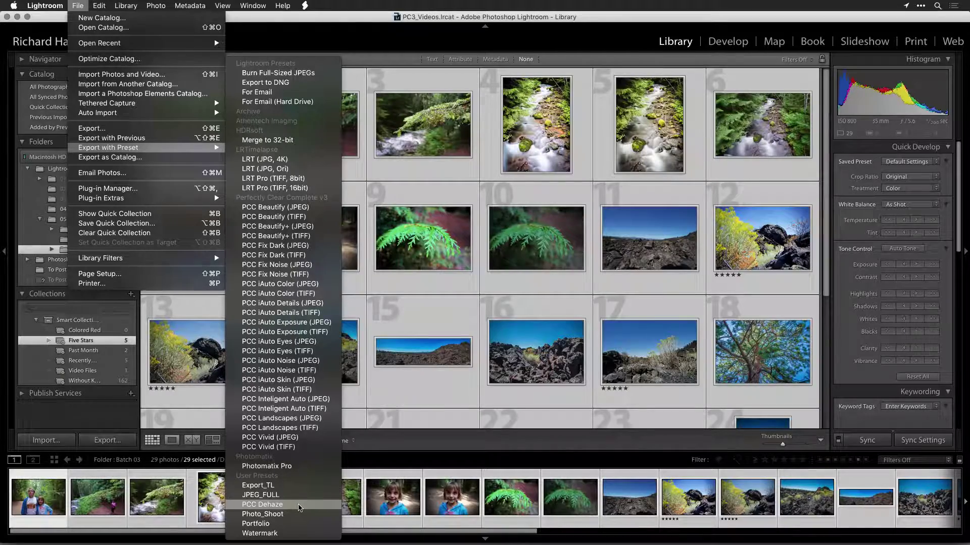
{"action": "left_click", "coordinate": [300, 507]}
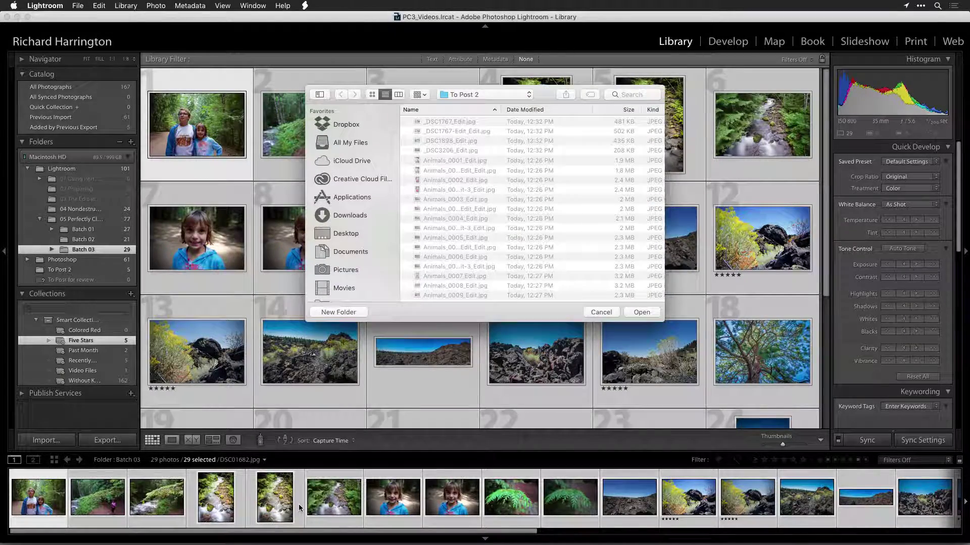
{"action": "key", "text": "Return"}
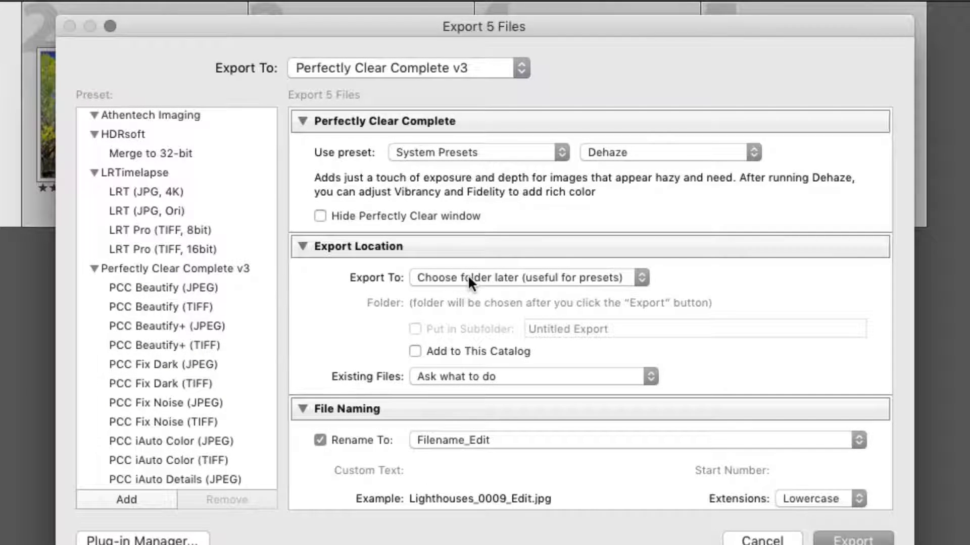
Keep Choose folder later, add exports to this catalog, and rename exports that clash with existing files.
{"action": "left_click", "coordinate": [468, 273]}
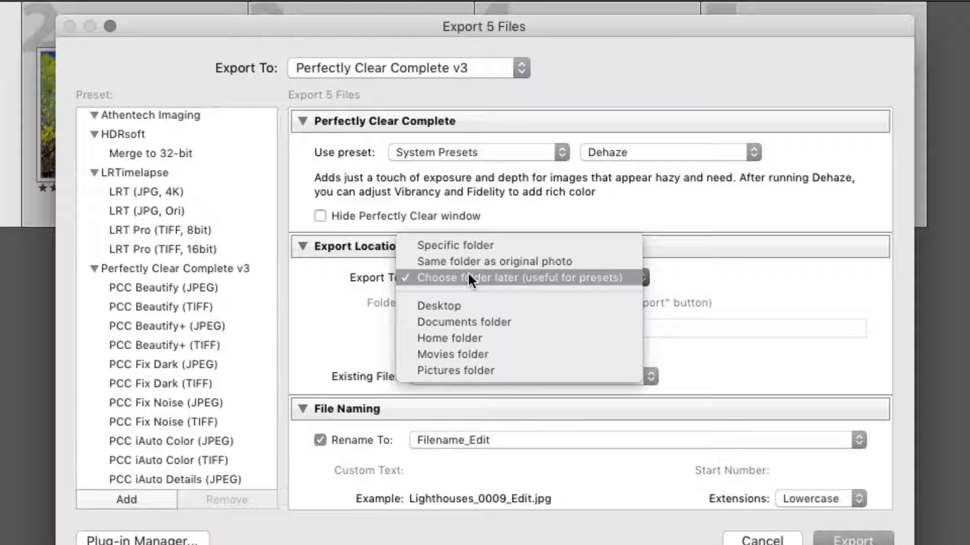
{"action": "left_click", "coordinate": [632, 275]}
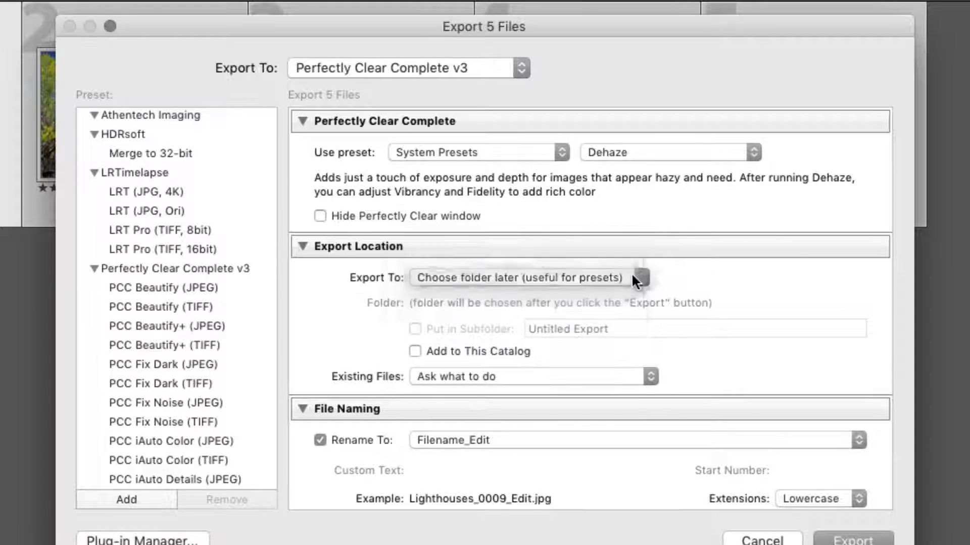
{"action": "left_click", "coordinate": [489, 350]}
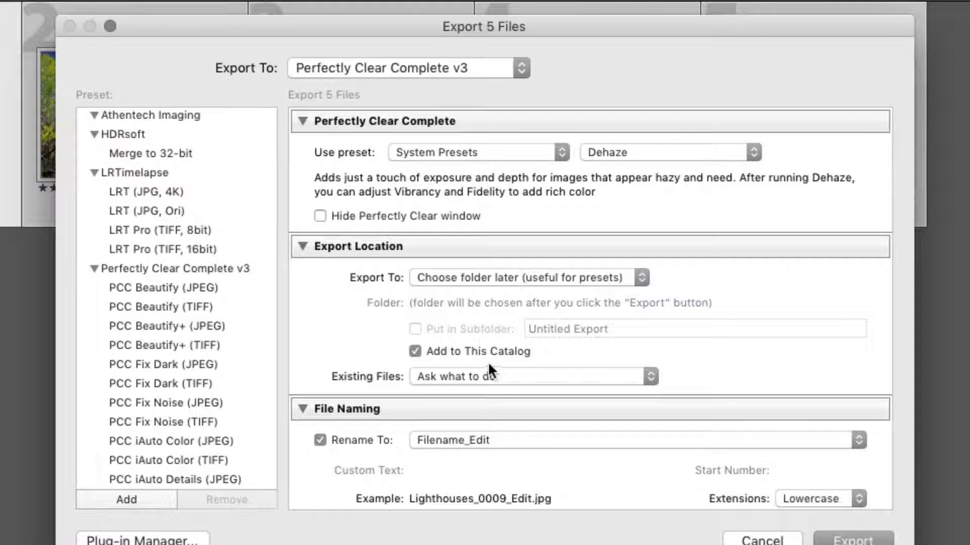
{"action": "left_click", "coordinate": [515, 376]}
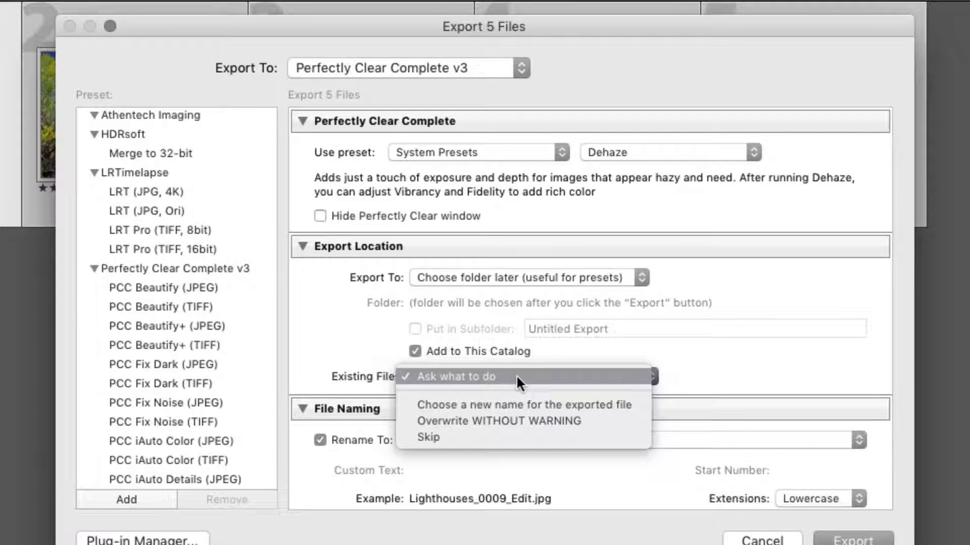
{"action": "left_click", "coordinate": [634, 405]}
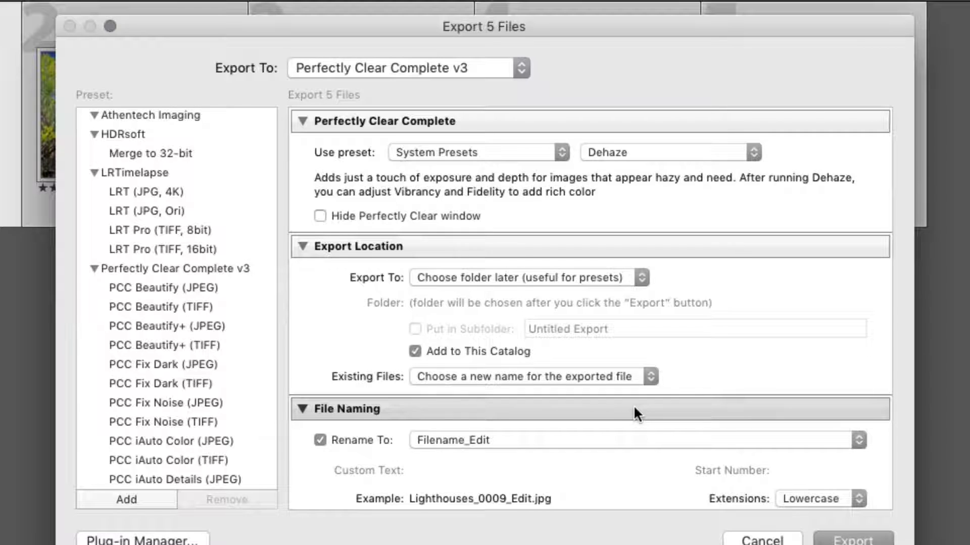
Keep Filename_Edit as the export file-naming template.
{"action": "left_click", "coordinate": [624, 438]}
{"action": "left_click", "coordinate": [624, 439]}
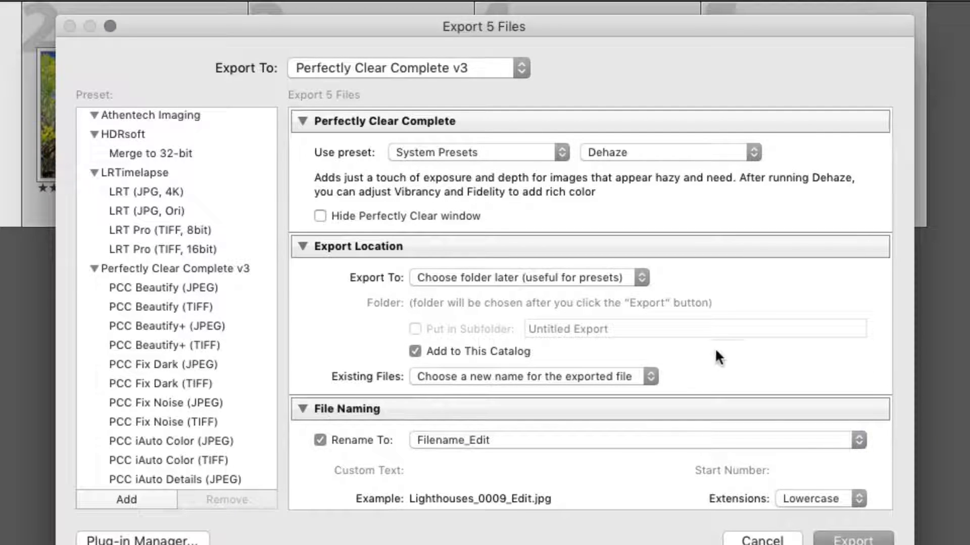
{"action": "scroll", "coordinate": [721, 351], "scroll_direction": "down", "scroll_amount": 5}
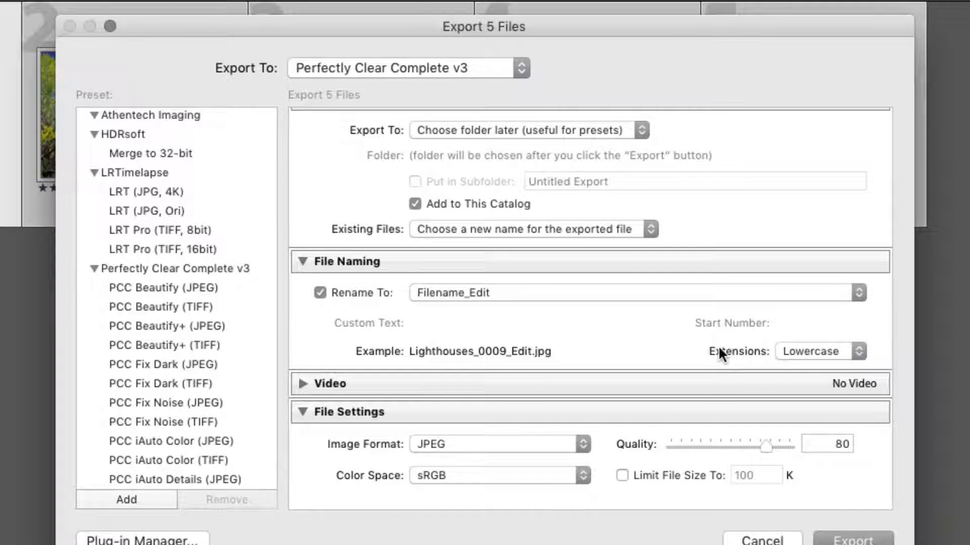
{"action": "scroll", "coordinate": [721, 348], "scroll_direction": "down", "scroll_amount": 5}
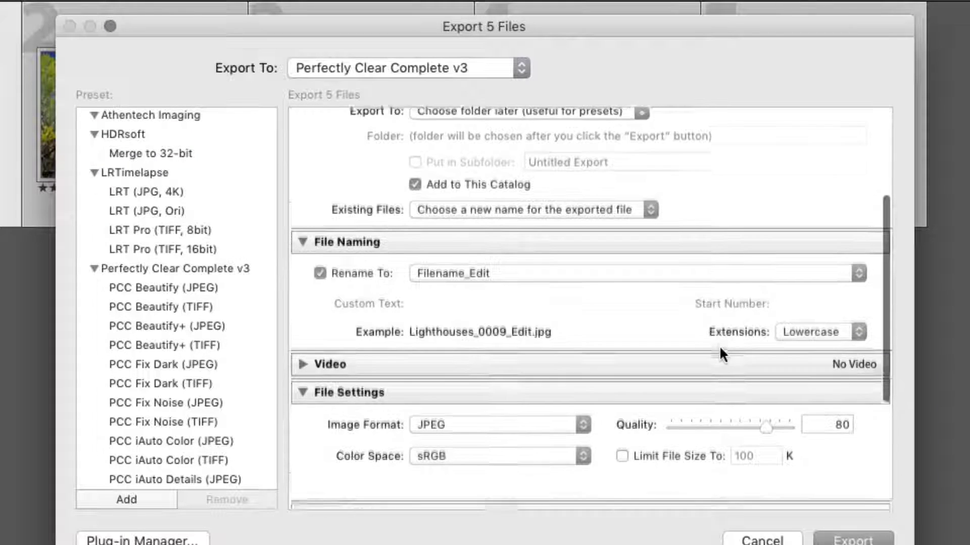
{"action": "scroll", "coordinate": [721, 349], "scroll_direction": "down", "scroll_amount": 1}
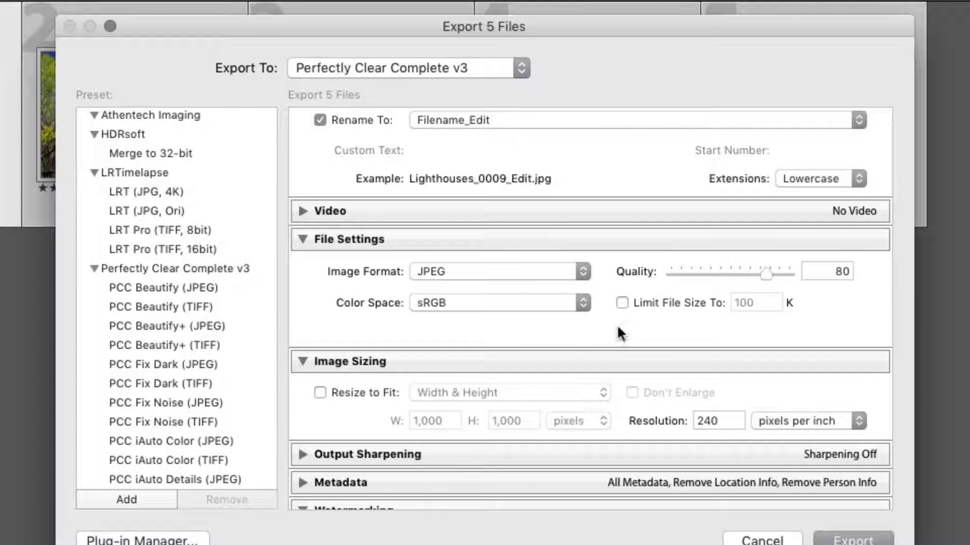
Switch the image format to TIFF to compare options, then back to JPEG.
{"action": "left_click", "coordinate": [567, 272]}
{"action": "left_click", "coordinate": [566, 284]}
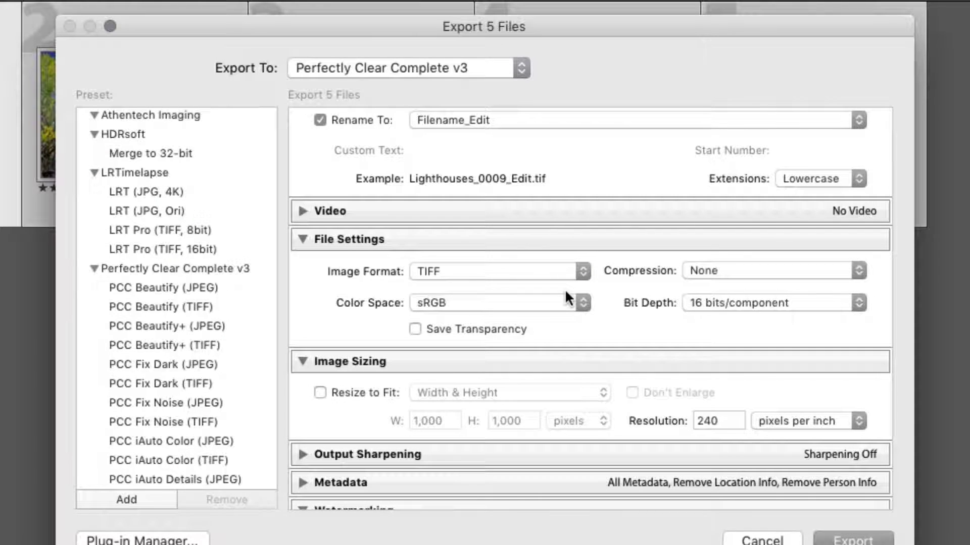
{"action": "left_click", "coordinate": [566, 299]}
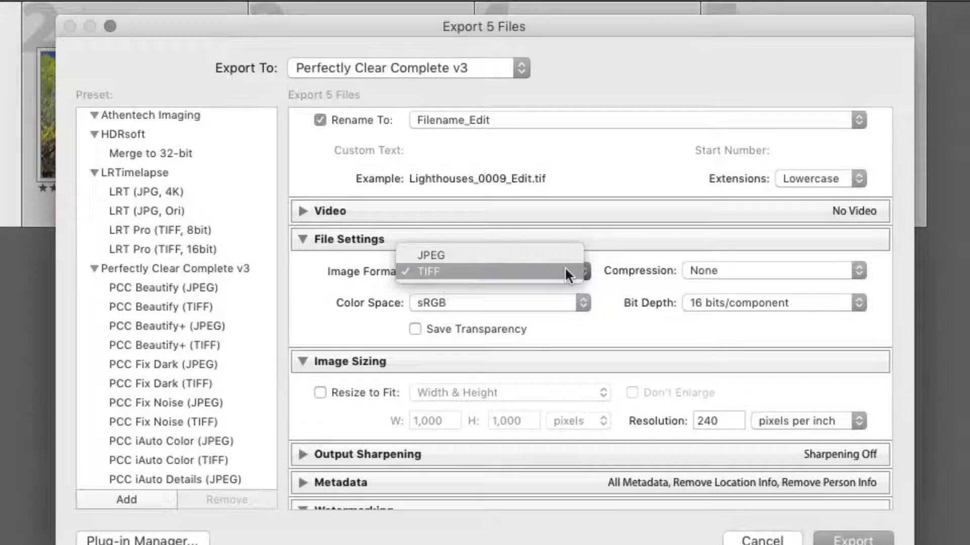
{"action": "left_click", "coordinate": [563, 254]}
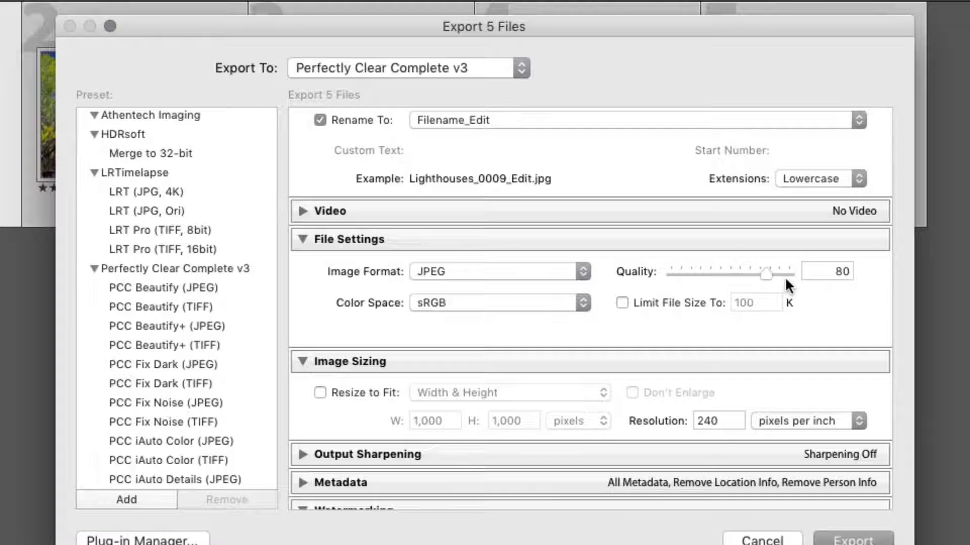
Keep sRGB as the colour space for the JPEG quality 80 export.
{"action": "left_click", "coordinate": [583, 303]}
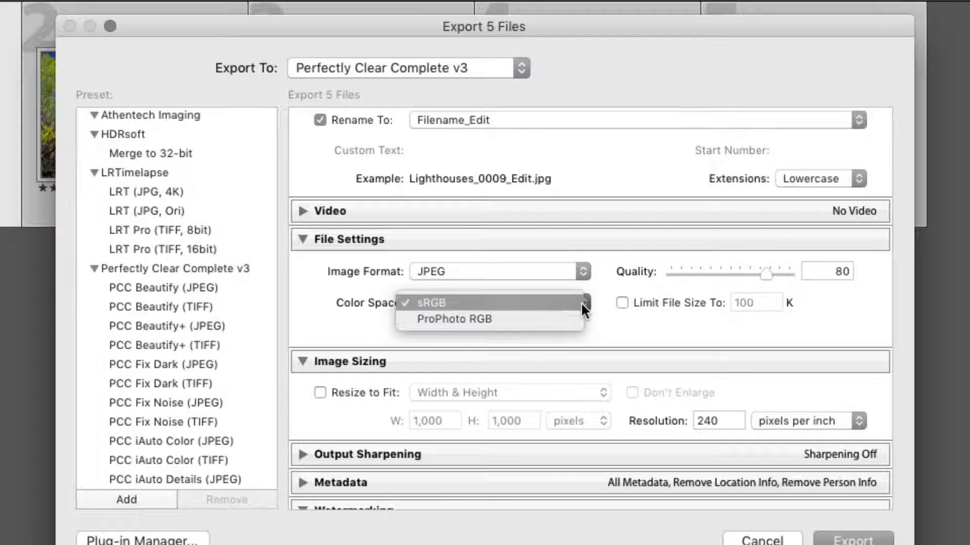
{"action": "left_click", "coordinate": [581, 303]}
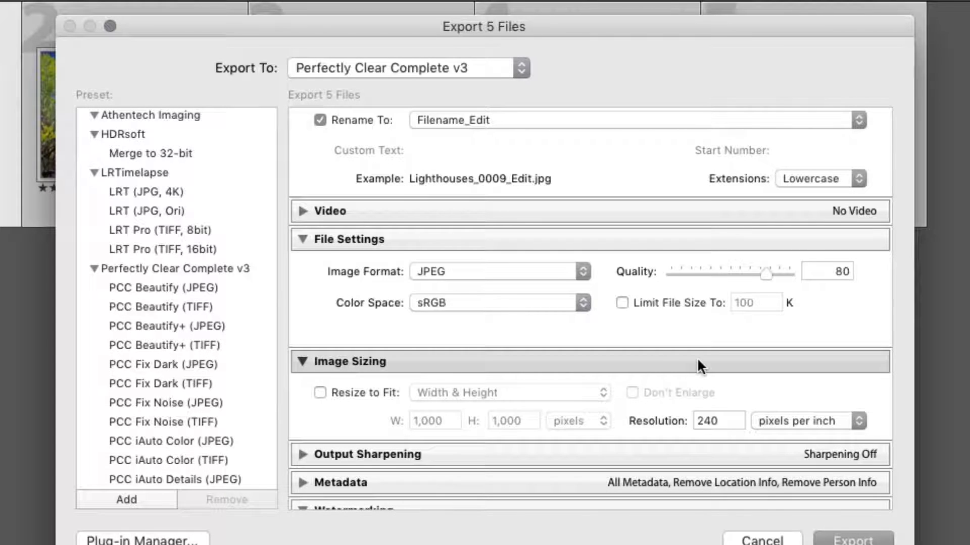
Resize to fit Width & Height at 1200 × 1200 pixels with 96 ppi resolution.
{"action": "left_click", "coordinate": [340, 395]}
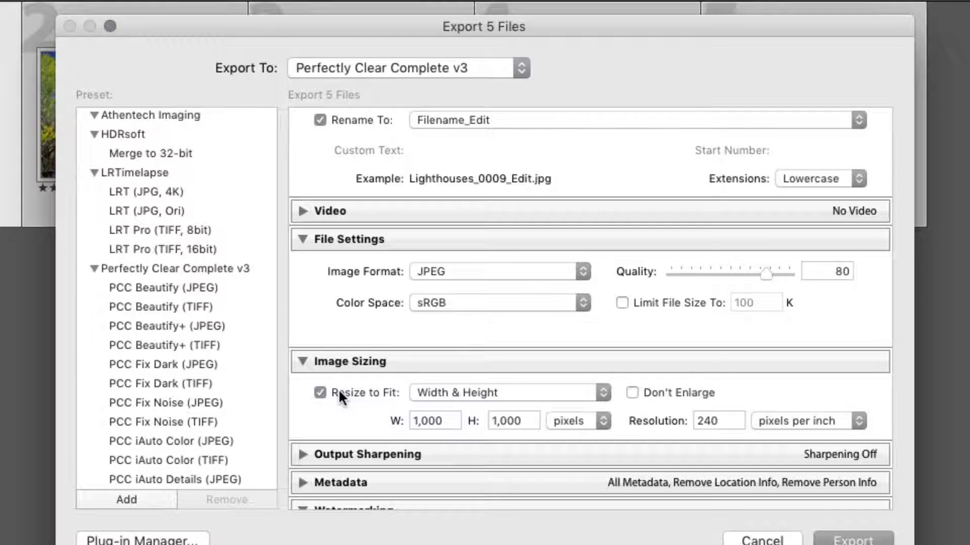
{"action": "left_click", "coordinate": [570, 397]}
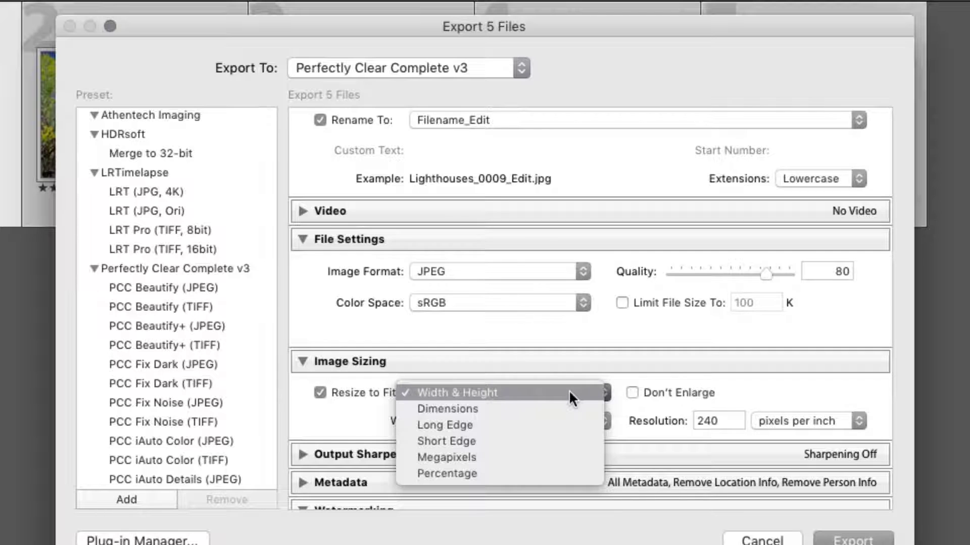
{"action": "left_click", "coordinate": [569, 390]}
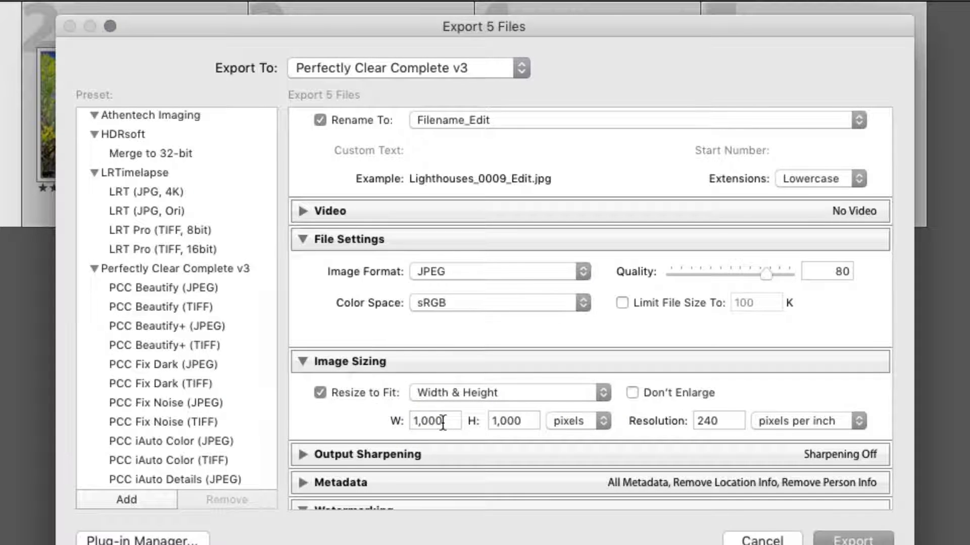
{"action": "left_click", "coordinate": [443, 422]}
{"action": "type", "text": "1200"}
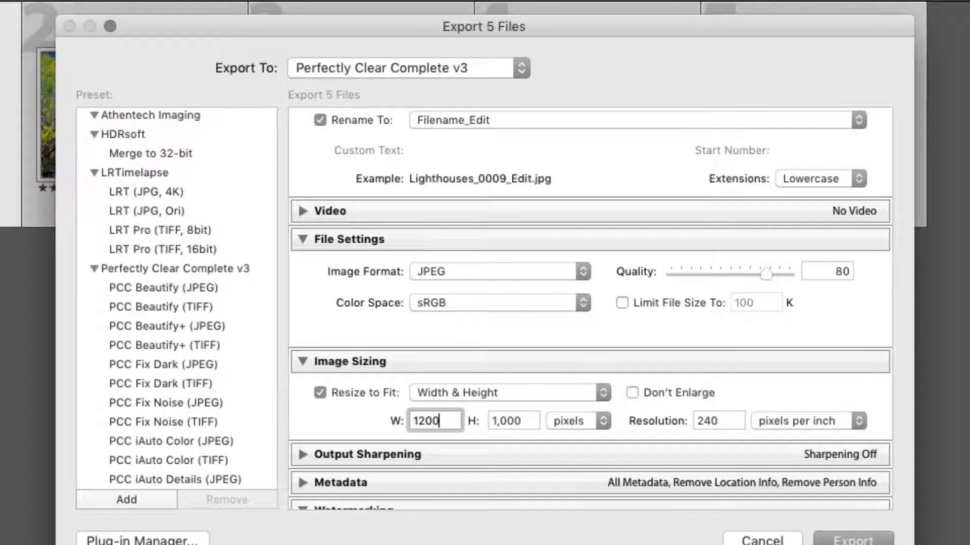
{"action": "key", "text": "Tab"}
{"action": "type", "text": "1,200"}
{"action": "key", "text": "Tab"}
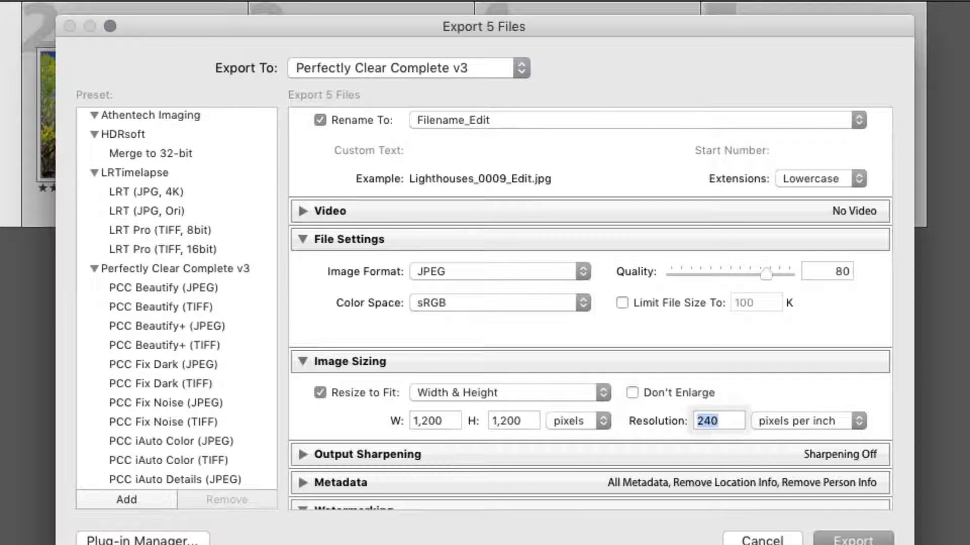
{"action": "type", "text": "96"}
{"action": "key", "text": "Tab"}
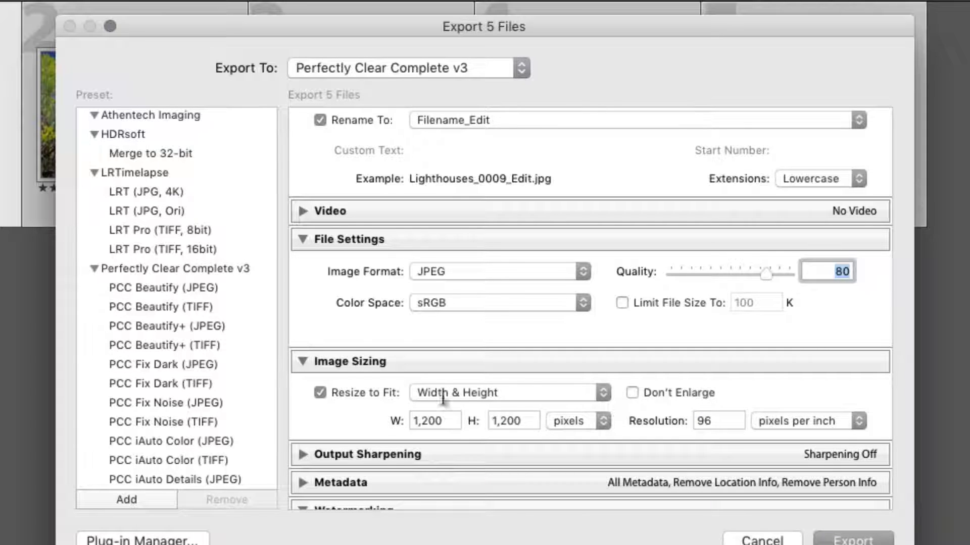
Limit metadata to Copyright & Contact Info Only and turn on the Simple Copyright Watermark.
{"action": "left_click", "coordinate": [303, 454]}
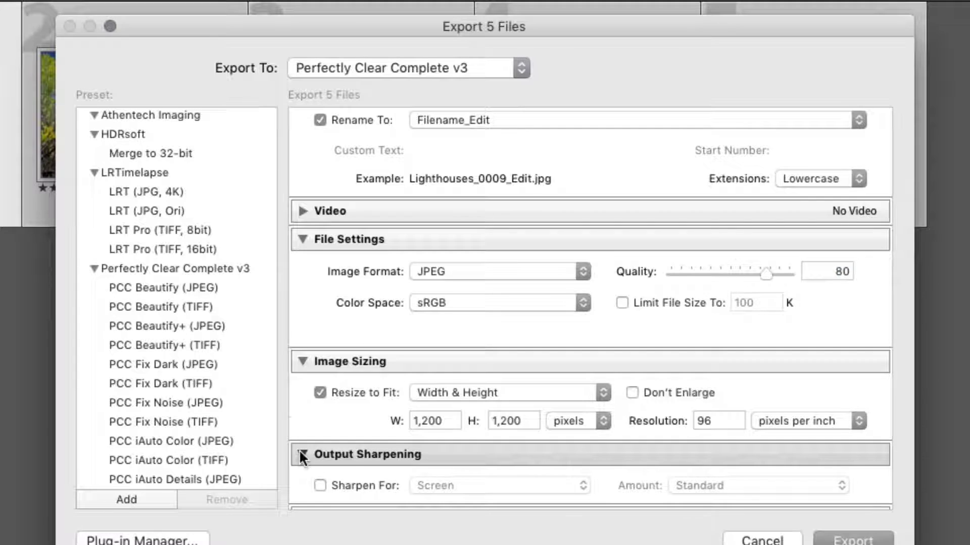
{"action": "scroll", "coordinate": [299, 450], "scroll_direction": "down", "scroll_amount": 5}
{"action": "left_click", "coordinate": [302, 433]}
{"action": "scroll", "coordinate": [299, 433], "scroll_direction": "down", "scroll_amount": 4}
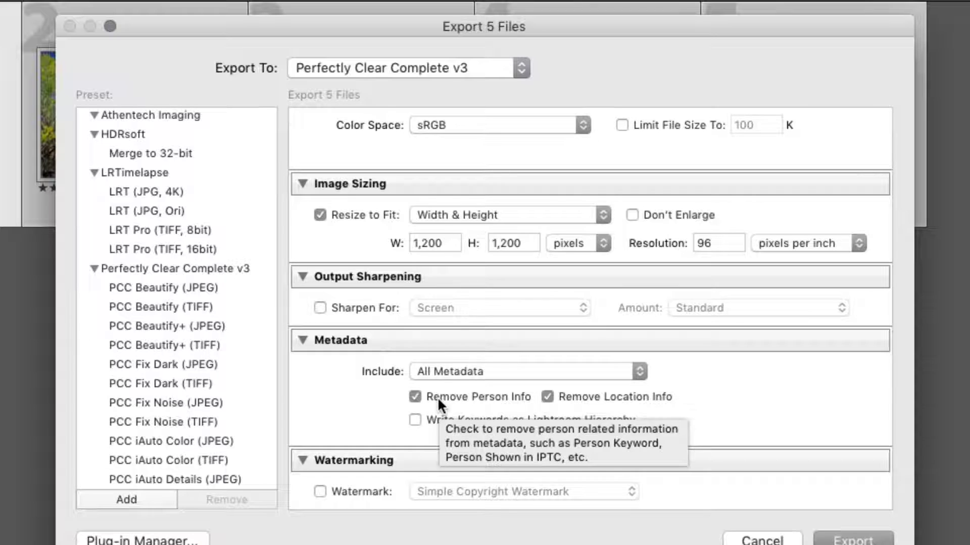
{"action": "left_click", "coordinate": [437, 372]}
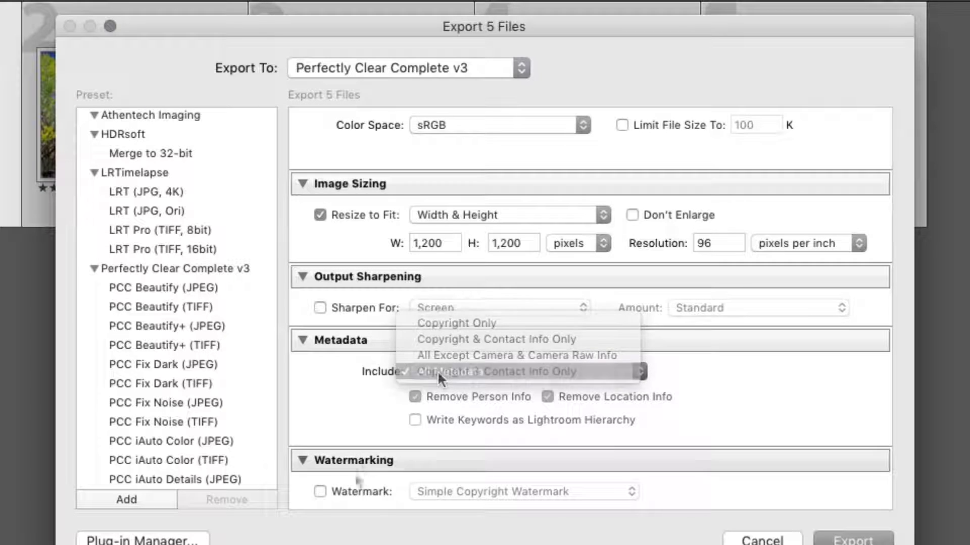
{"action": "left_click", "coordinate": [329, 492]}
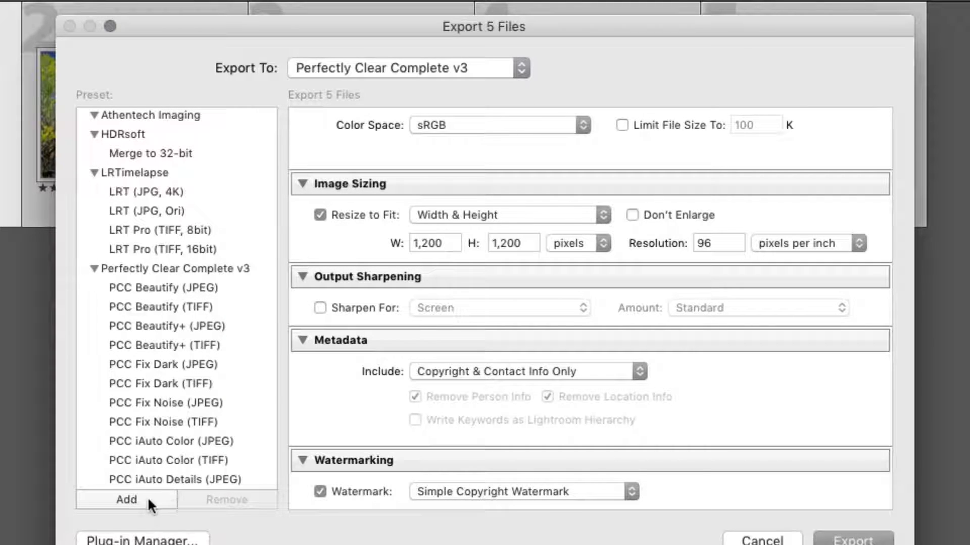
Save the current export settings as a user preset named 'PCC Dehaze'.
{"action": "left_click", "coordinate": [126, 499]}
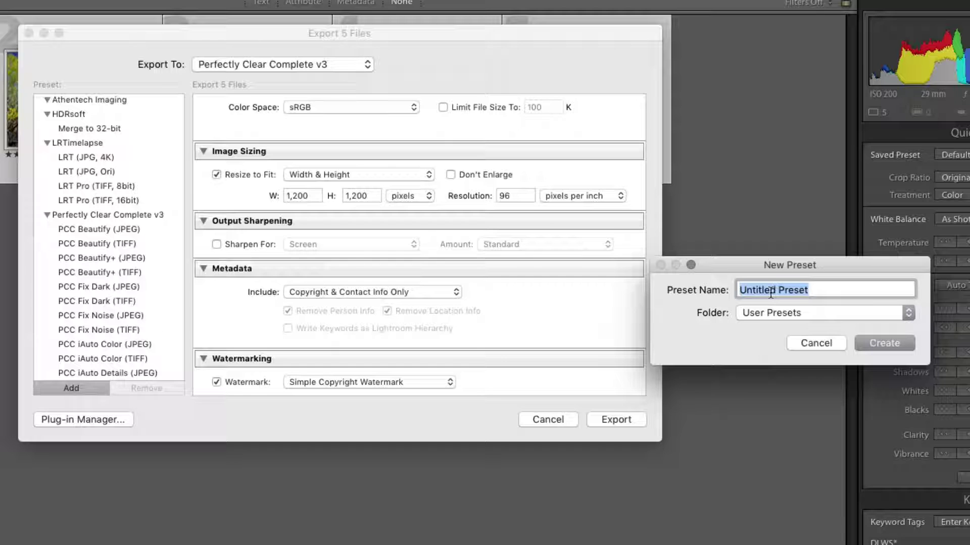
{"action": "type", "text": "PCC De"}
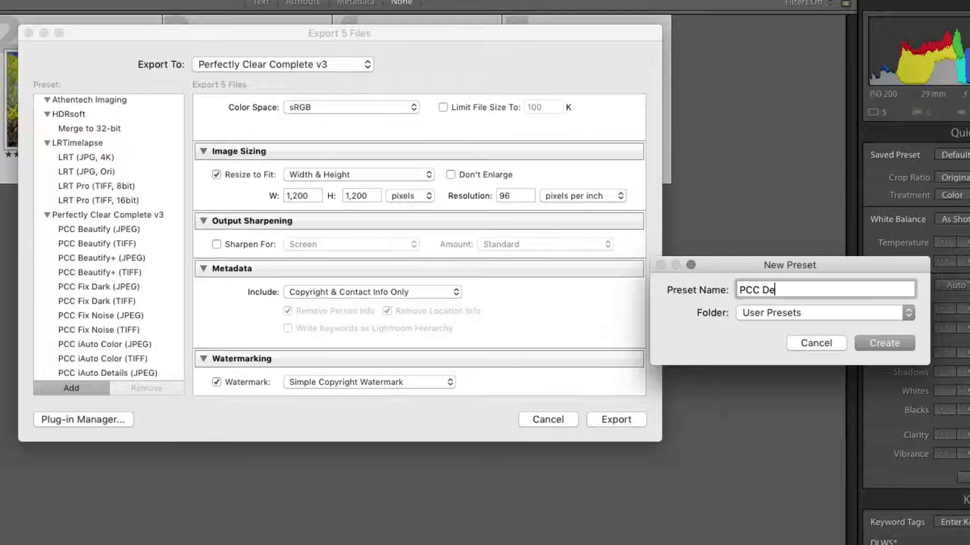
{"action": "type", "text": "haze"}
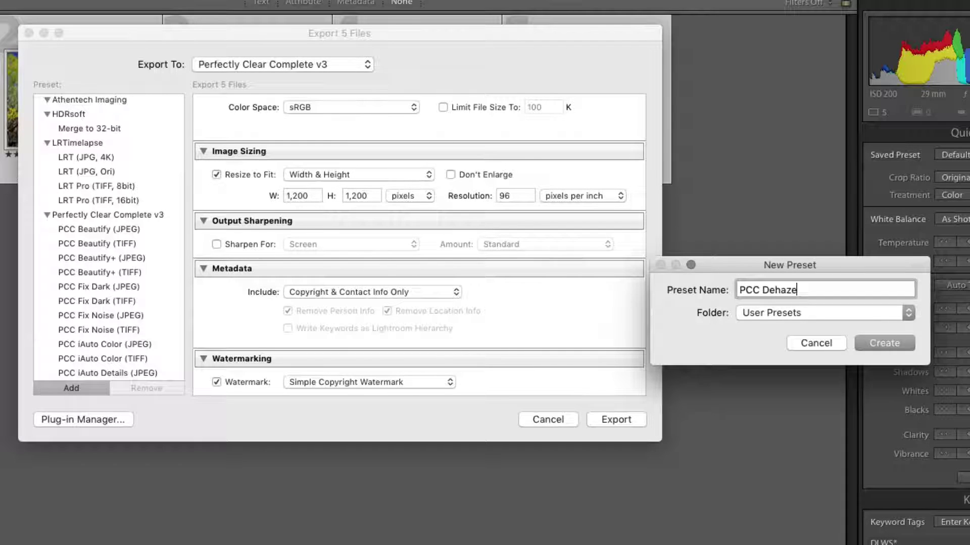
{"action": "left_click", "coordinate": [885, 342]}
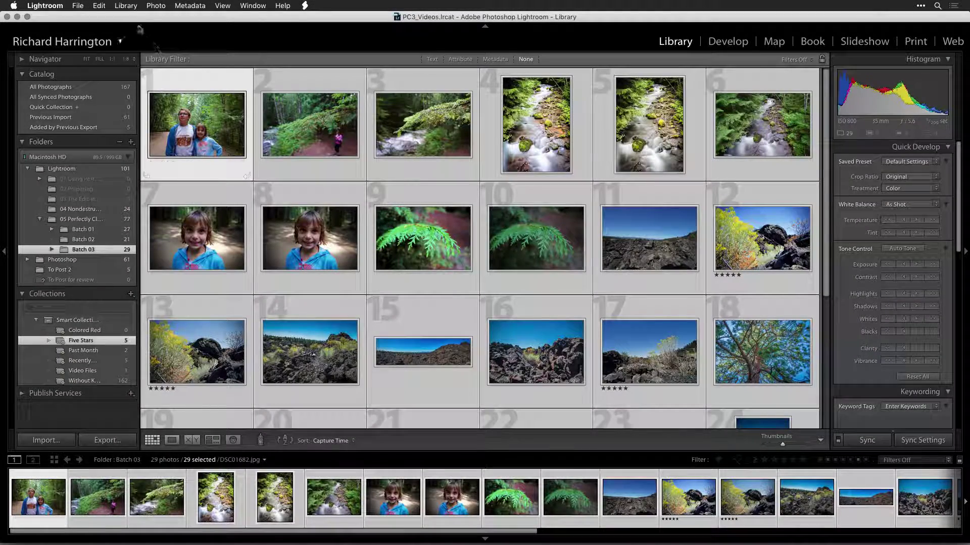
Open the export dialog for the five Five Stars photos and review the Dehaze settings.
{"action": "left_click", "coordinate": [78, 6]}
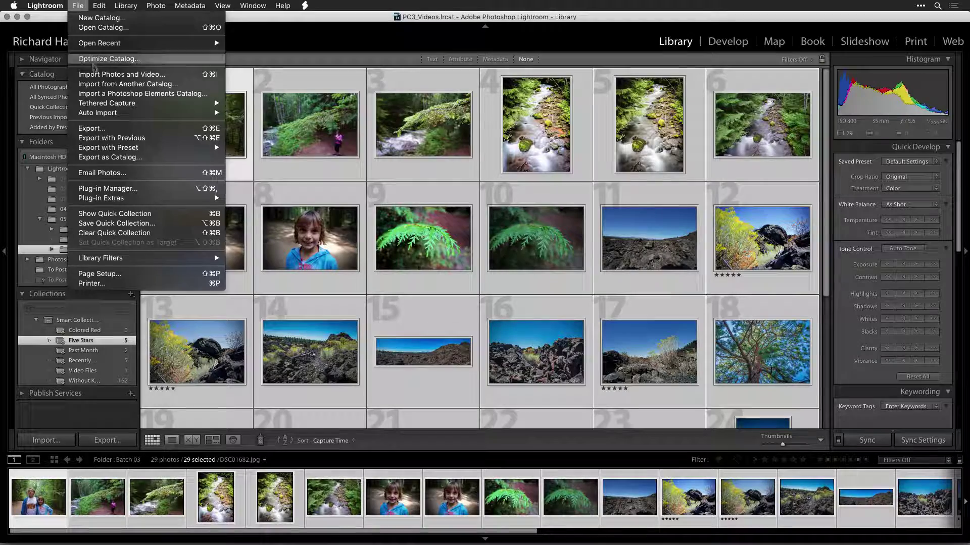
{"action": "mouse_move", "coordinate": [113, 148]}
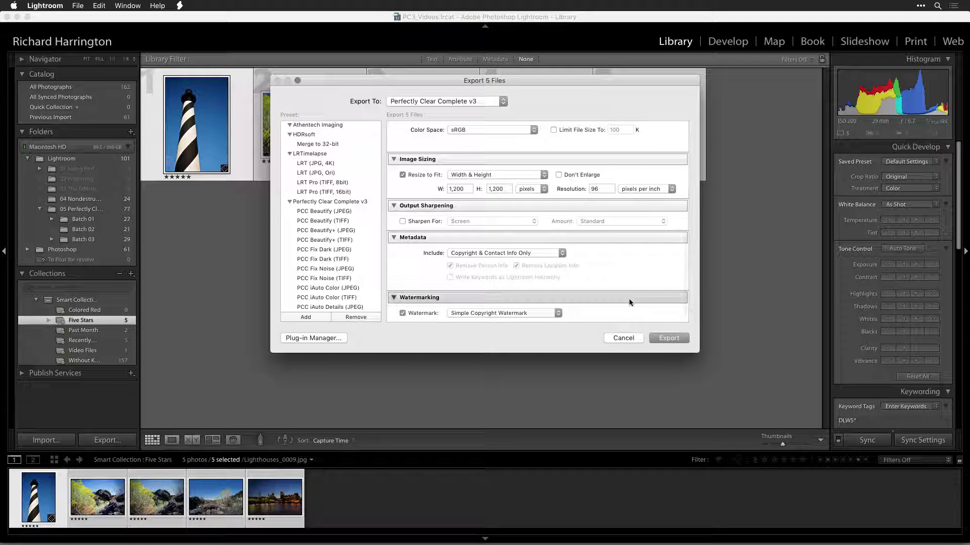
{"action": "scroll", "coordinate": [631, 303], "scroll_direction": "up", "scroll_amount": 10}
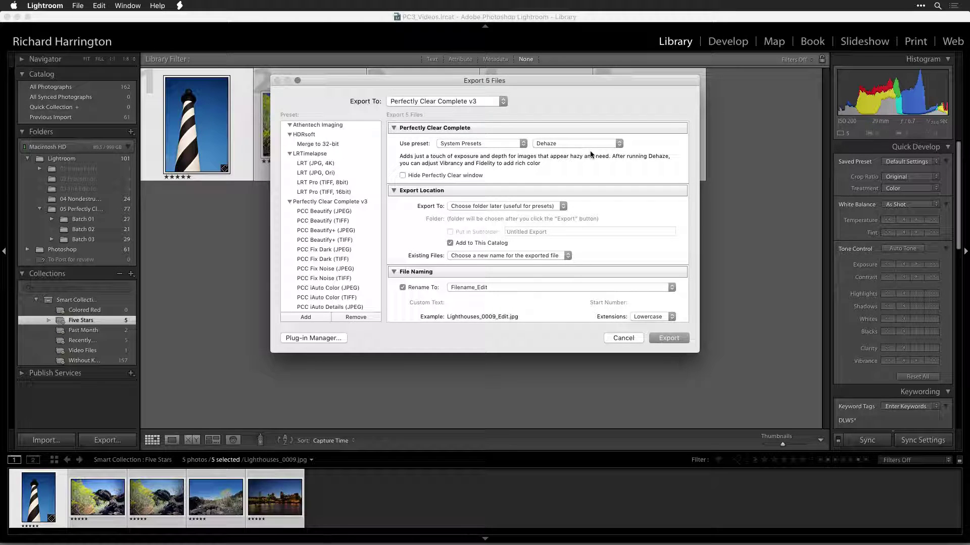
{"action": "scroll", "coordinate": [591, 154], "scroll_direction": "down", "scroll_amount": 1}
{"action": "scroll", "coordinate": [592, 154], "scroll_direction": "down", "scroll_amount": 5}
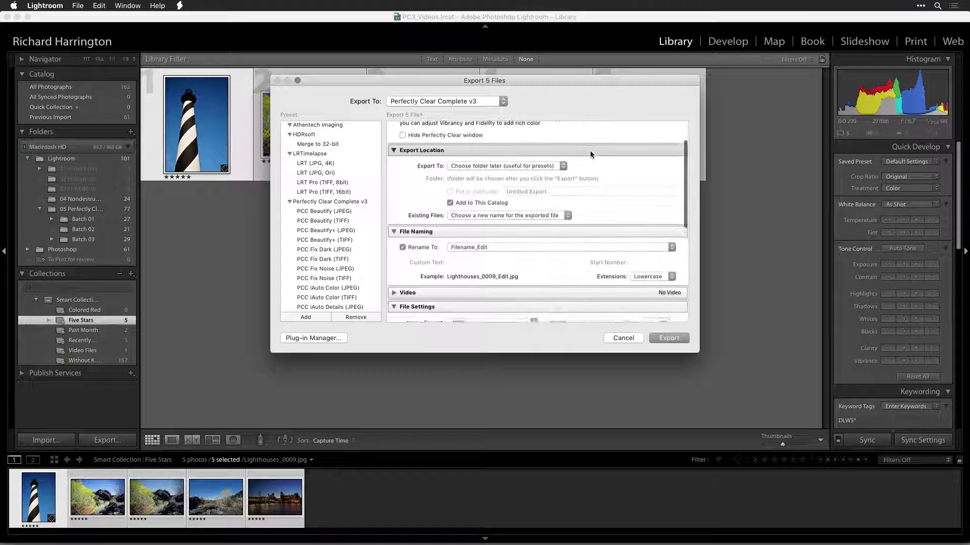
{"action": "scroll", "coordinate": [591, 154], "scroll_direction": "down", "scroll_amount": 10}
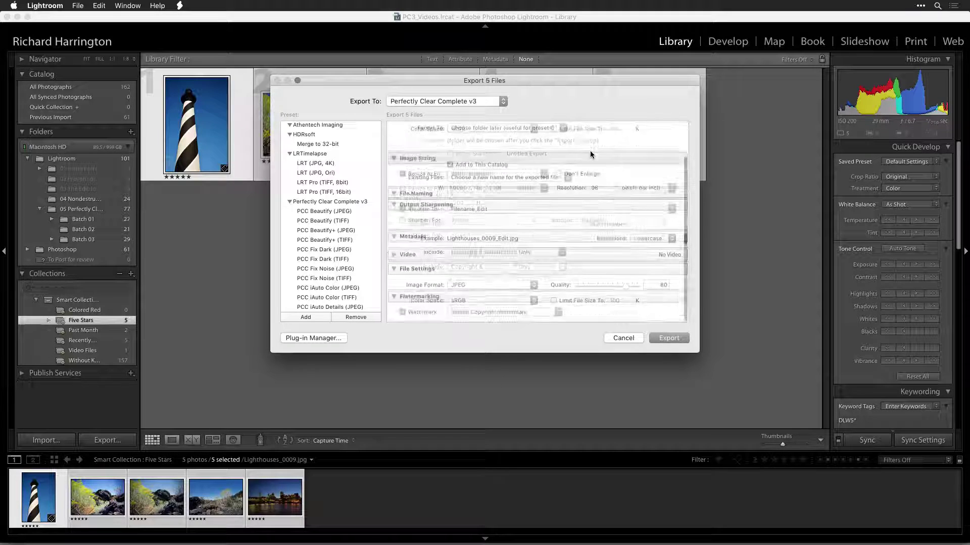
Start the export with the 'To Post 2' folder as the destination.
{"action": "left_click", "coordinate": [669, 338]}
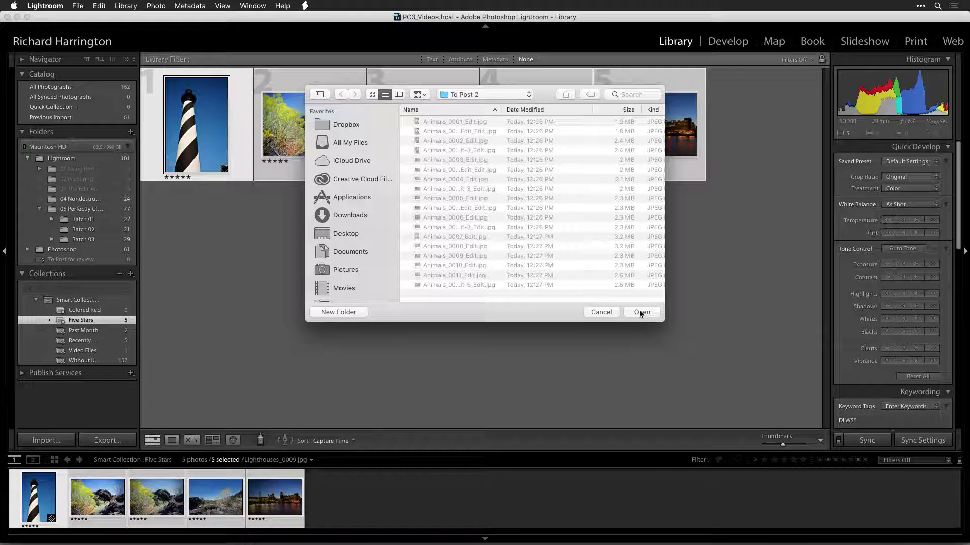
{"action": "left_click", "coordinate": [640, 313]}
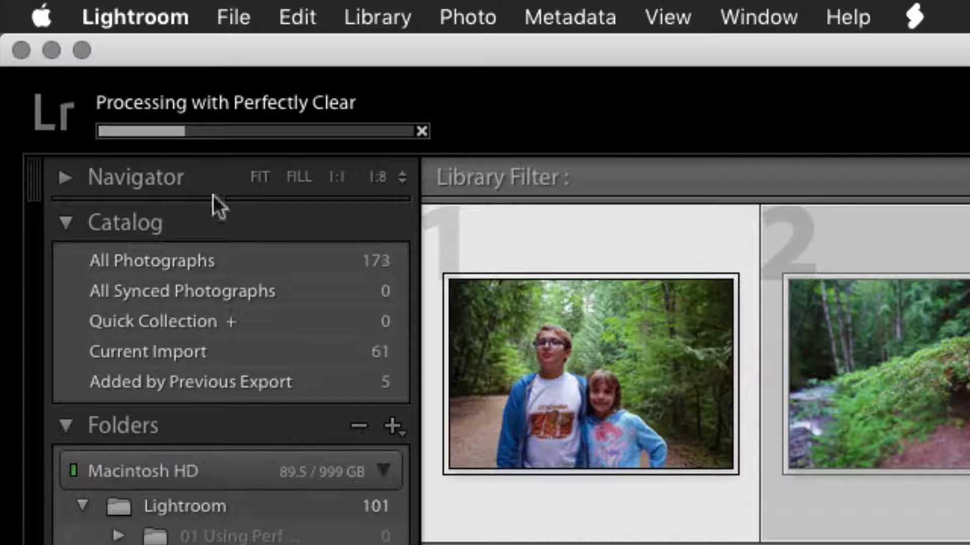
Show the details of the running Perfectly Clear processing task.
{"action": "left_click", "coordinate": [175, 106]}
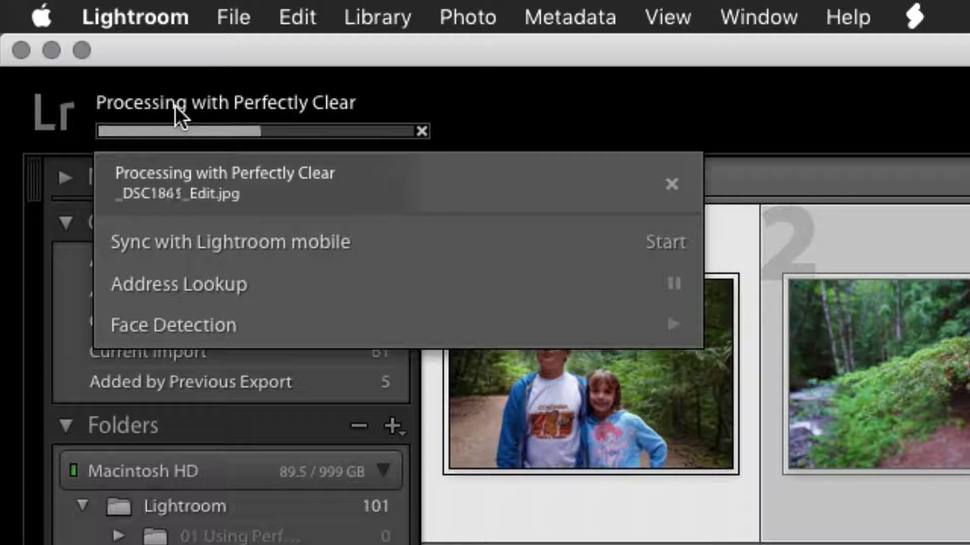